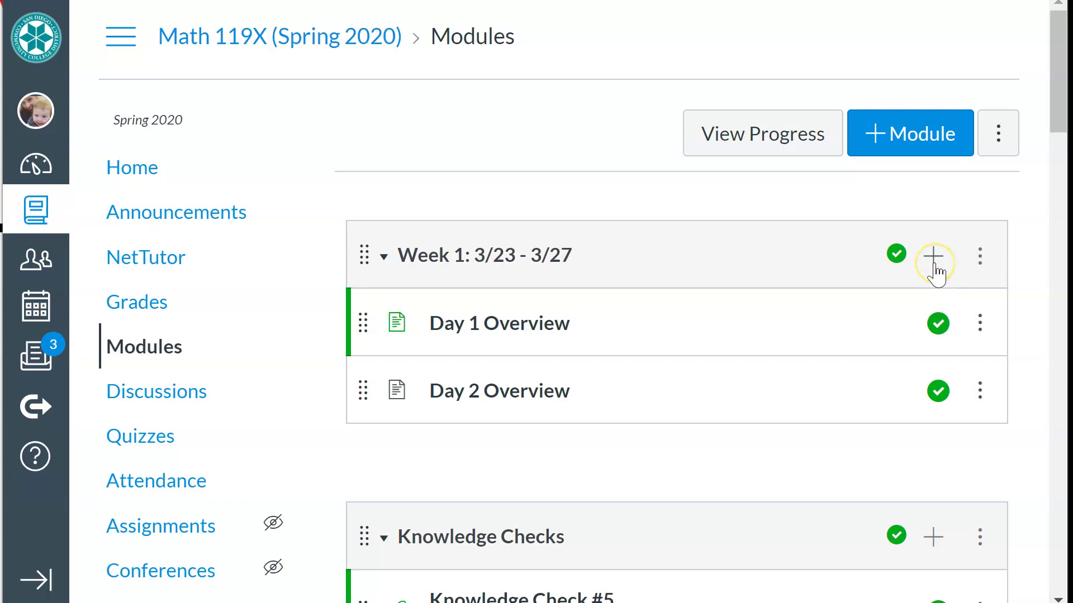
- Add a new assignment named "Probability Displays Worksheet" to the Week 1: 3/23 - 3/27 module and place it directly after Day 1 Overview
{"action": "left_click", "coordinate": [934, 267]}
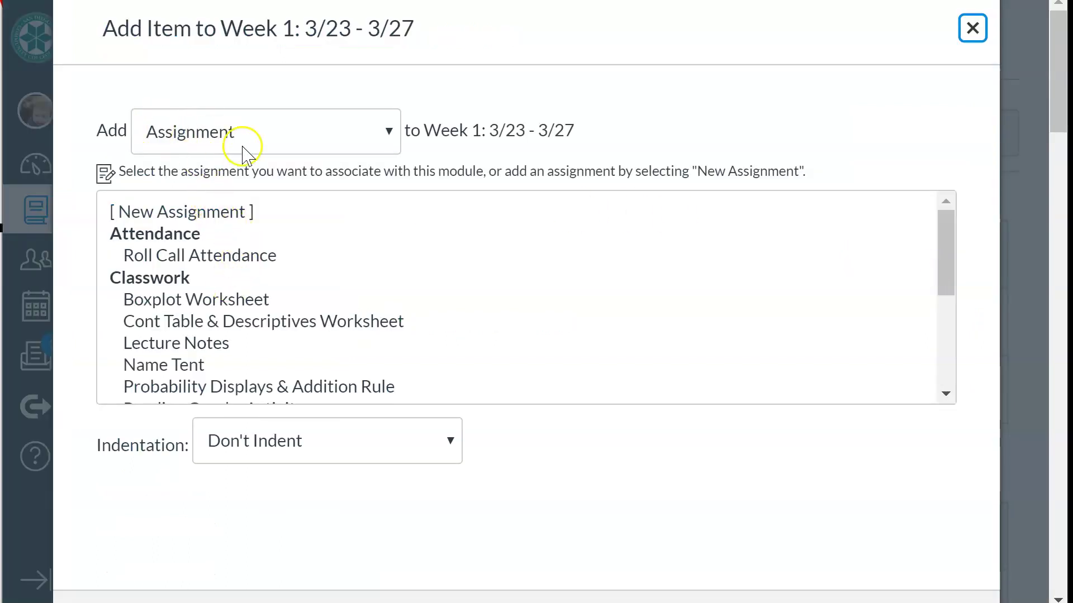
{"action": "left_click", "coordinate": [211, 215]}
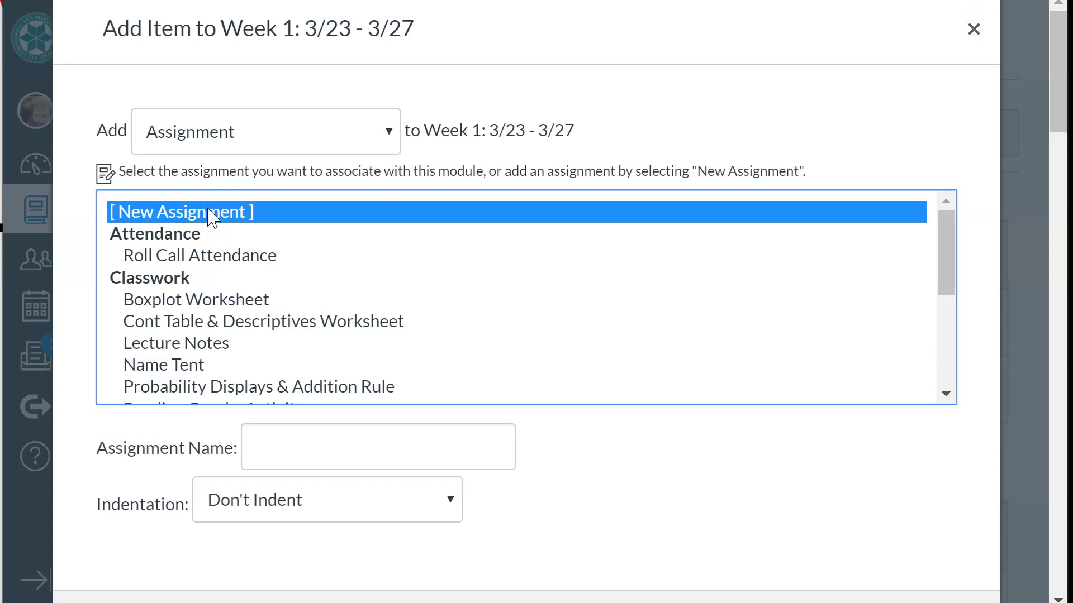
{"action": "left_click", "coordinate": [302, 454]}
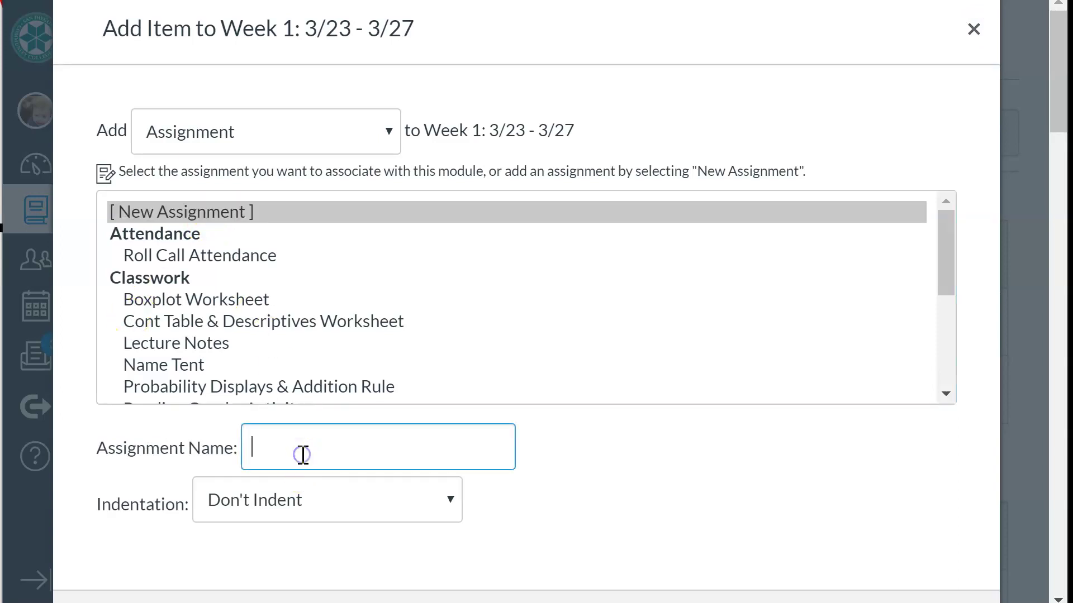
{"action": "type", "text": "Probability Displays Worksheet"}
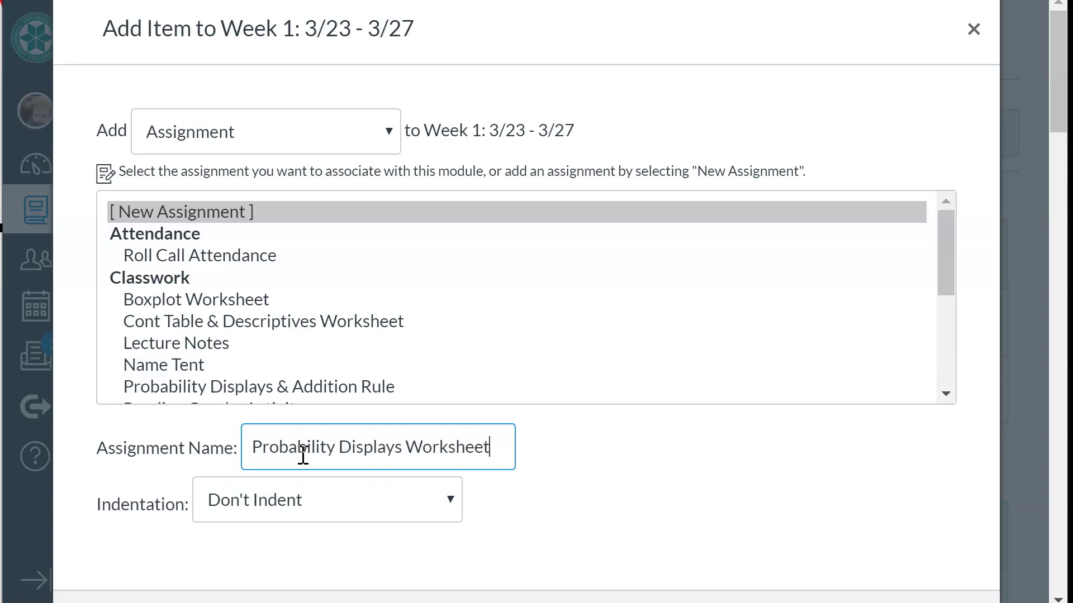
{"action": "scroll", "coordinate": [302, 455], "scroll_direction": "down", "scroll_amount": 3}
{"action": "left_click", "coordinate": [943, 489]}
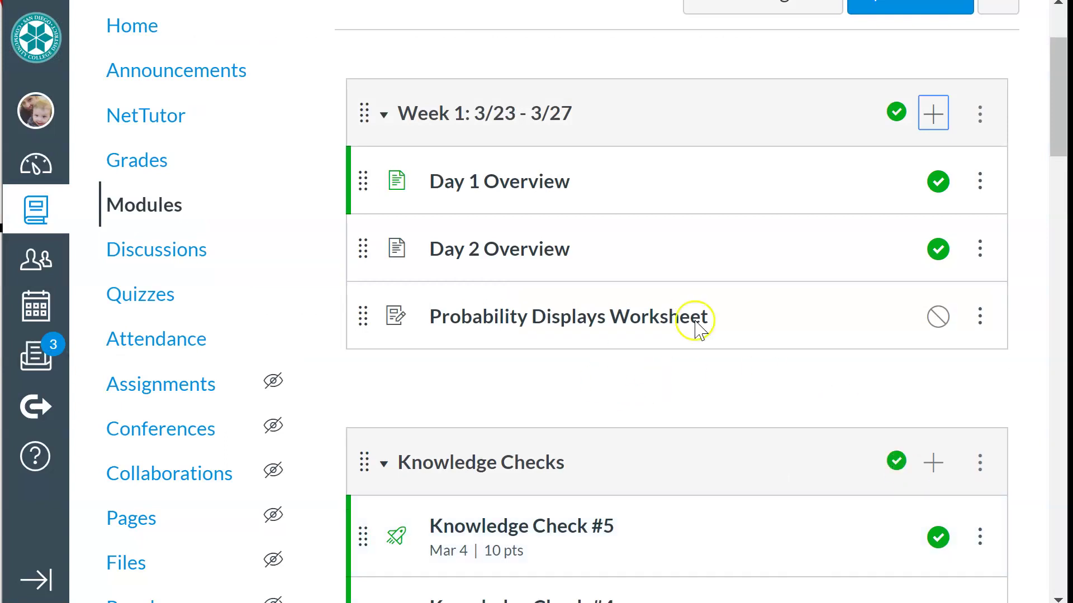
{"action": "left_click_drag", "start_coordinate": [361, 314], "coordinate": [371, 232]}
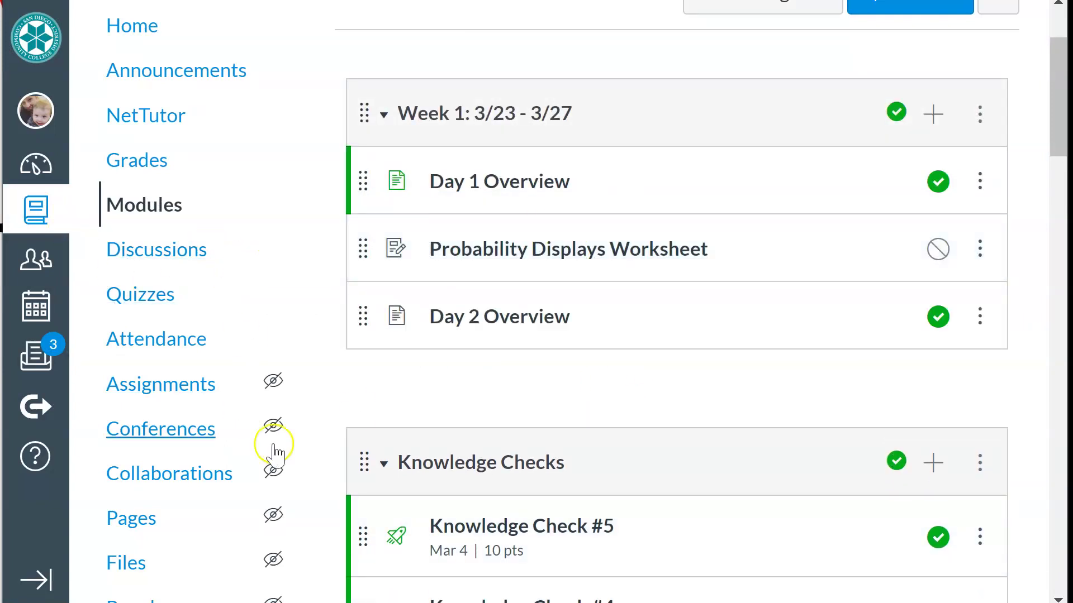
- Check where the new worksheet is listed among the course assignments, and return to the modules
{"action": "left_click", "coordinate": [183, 386]}
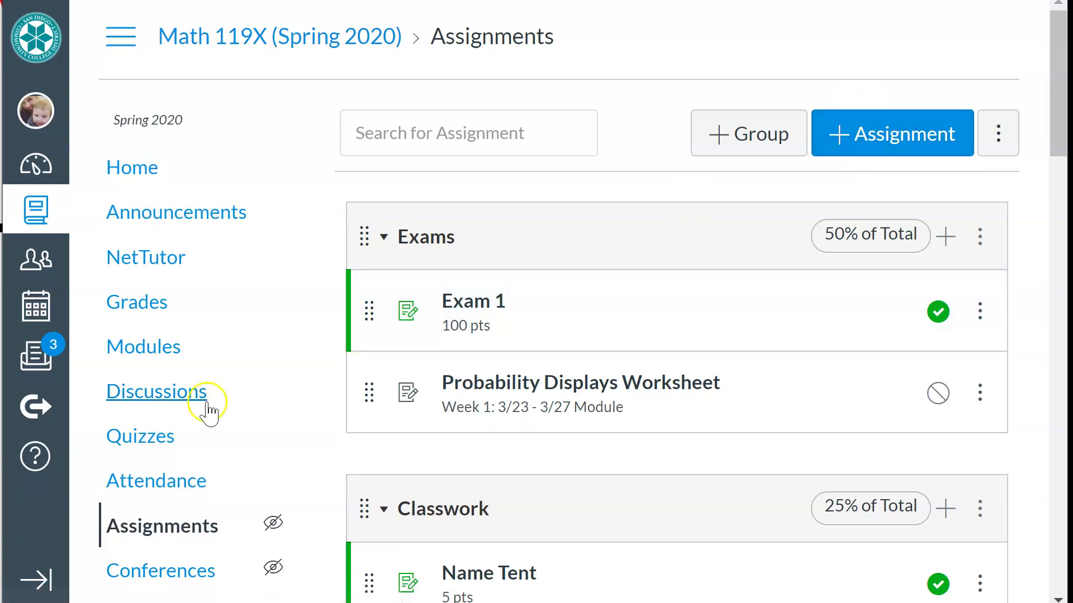
{"action": "left_click", "coordinate": [167, 358]}
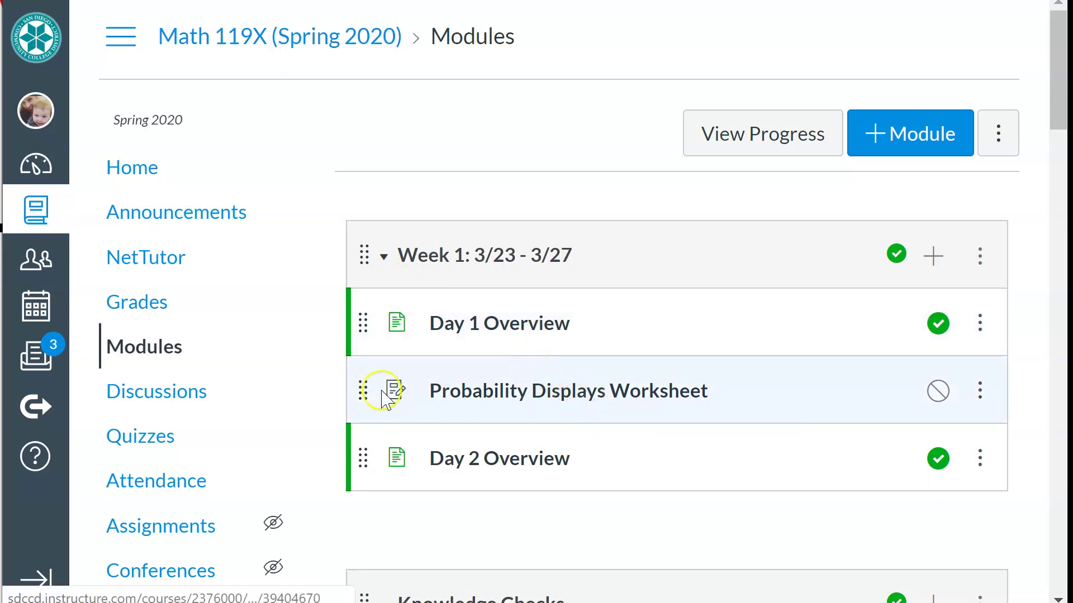
- Open the Probability Displays Worksheet assignment from the Week 1 module for editing
{"action": "left_click", "coordinate": [547, 394]}
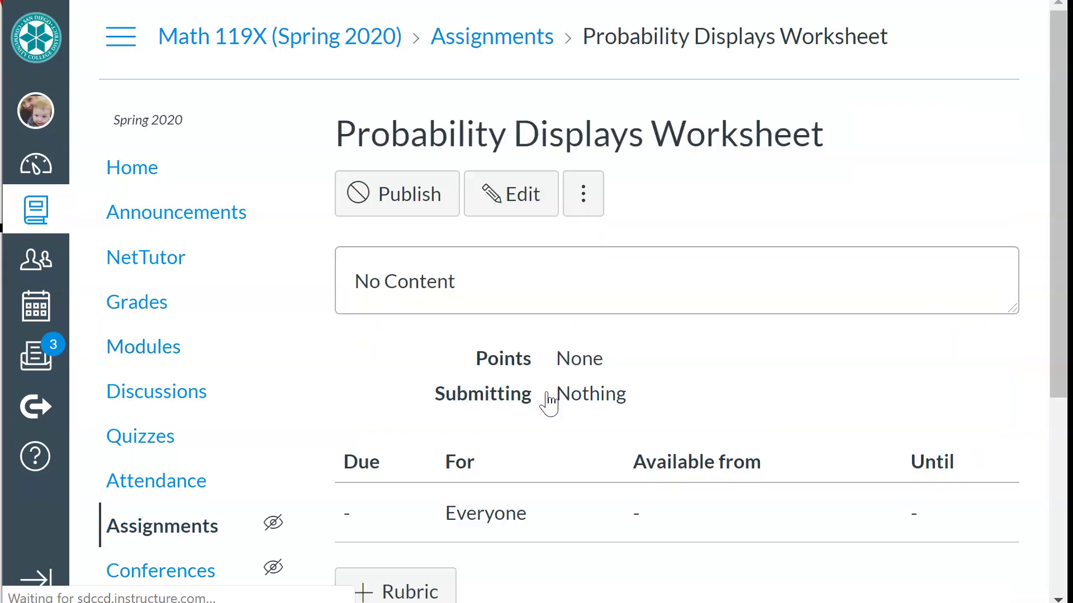
{"action": "scroll", "coordinate": [782, 376], "scroll_direction": "down", "scroll_amount": 1}
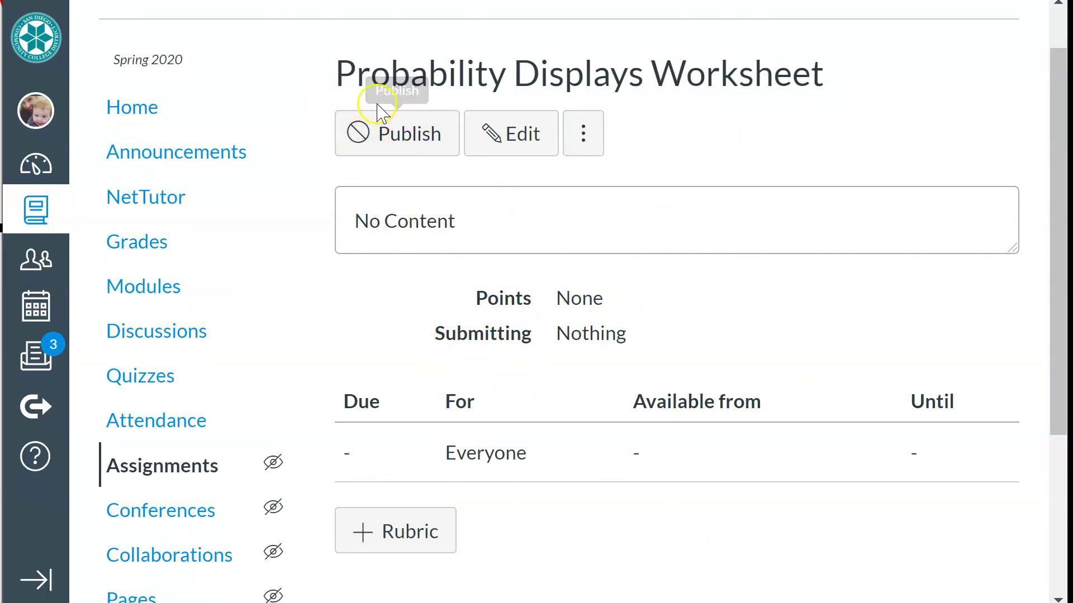
{"action": "left_click", "coordinate": [524, 140]}
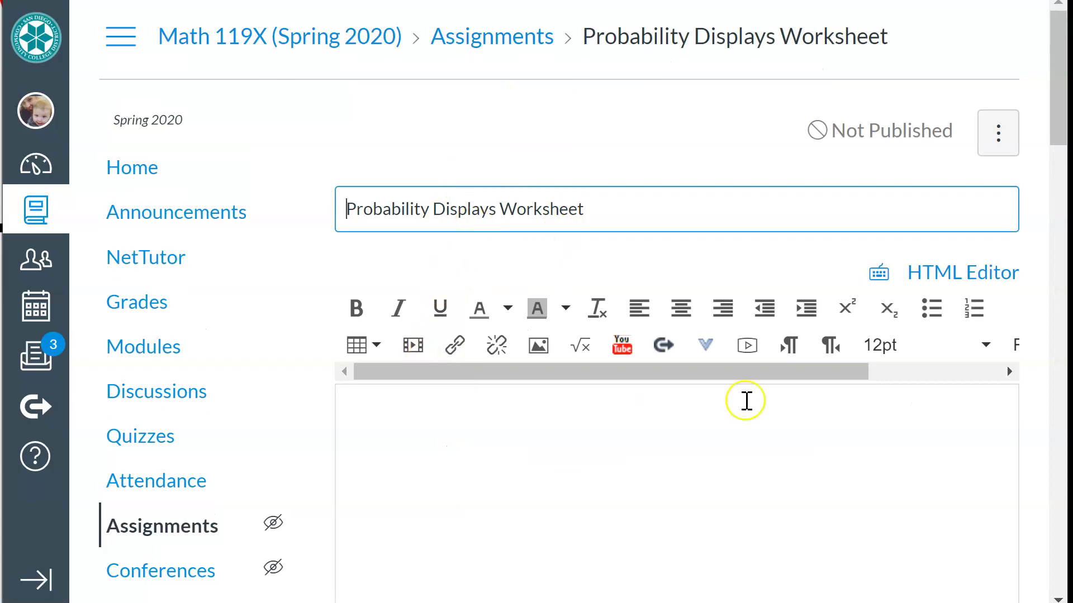
{"action": "scroll", "coordinate": [525, 455], "scroll_direction": "down", "scroll_amount": 1}
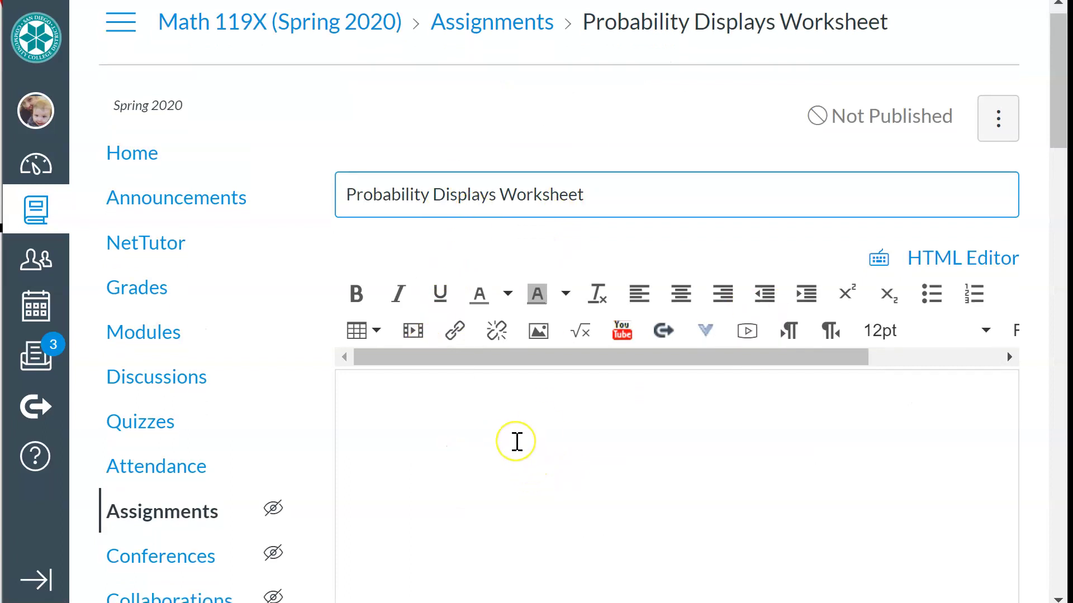
- Enter "Do problems 1-30, odd only on page 187." as the assignment's description
{"action": "left_click", "coordinate": [517, 442]}
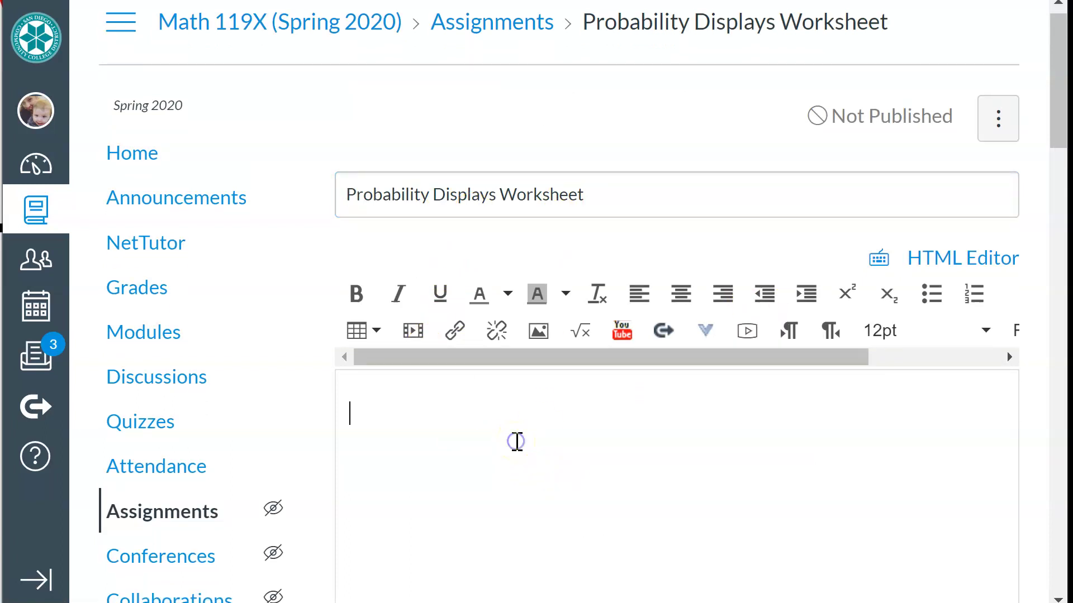
{"action": "type", "text": "Do problems"}
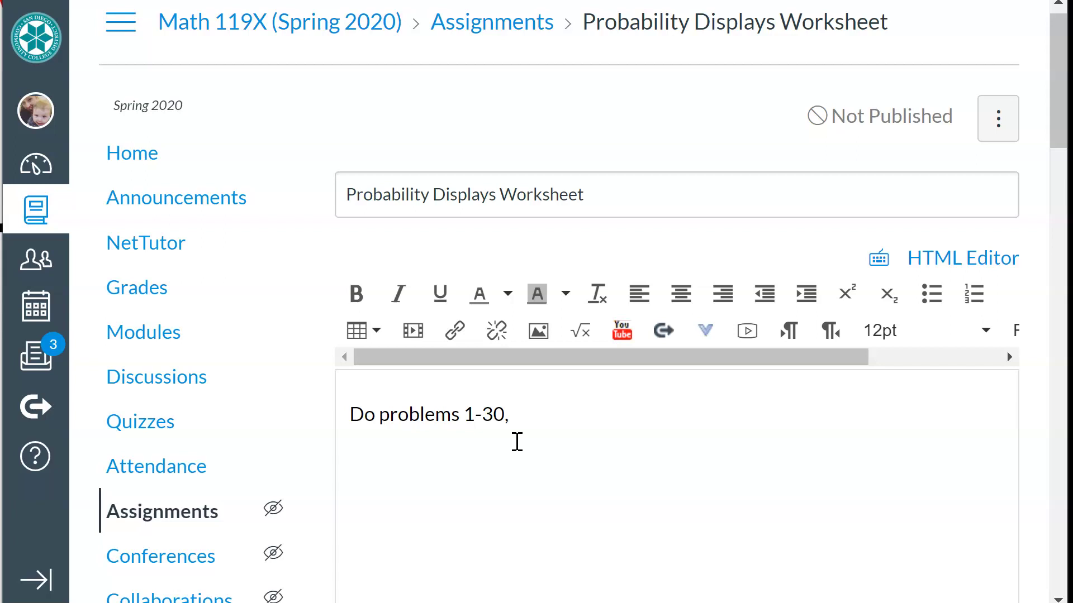
{"action": "type", "text": "1-30, odd only on page 187."}
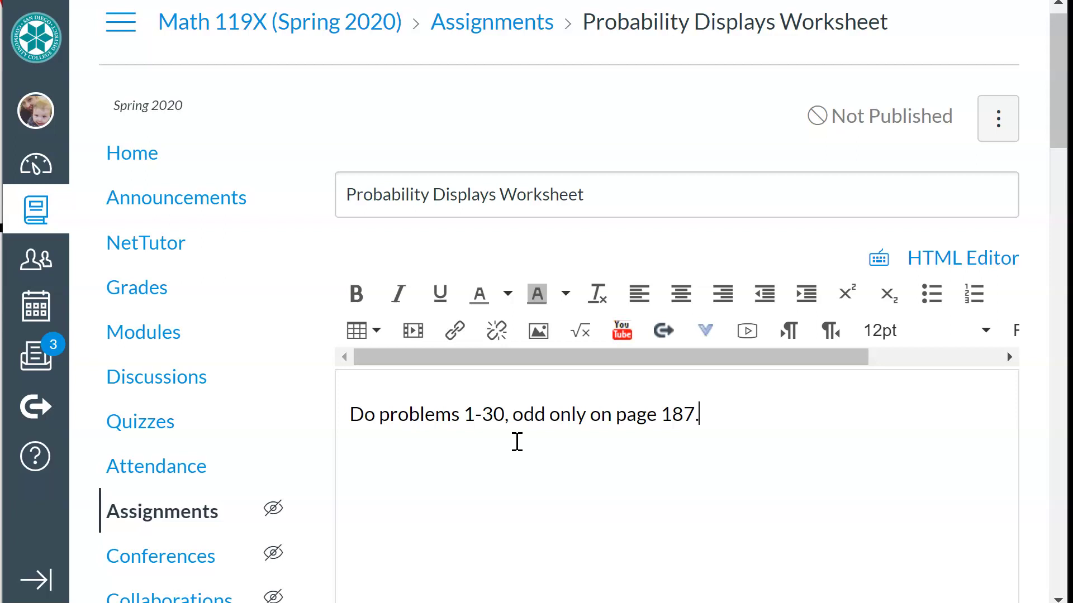
- Examine the assignment's grading, submission, group, peer review and due date settings below the description
{"action": "scroll", "coordinate": [517, 441], "scroll_direction": "down", "scroll_amount": 4}
{"action": "scroll", "coordinate": [517, 441], "scroll_direction": "up", "scroll_amount": 1}
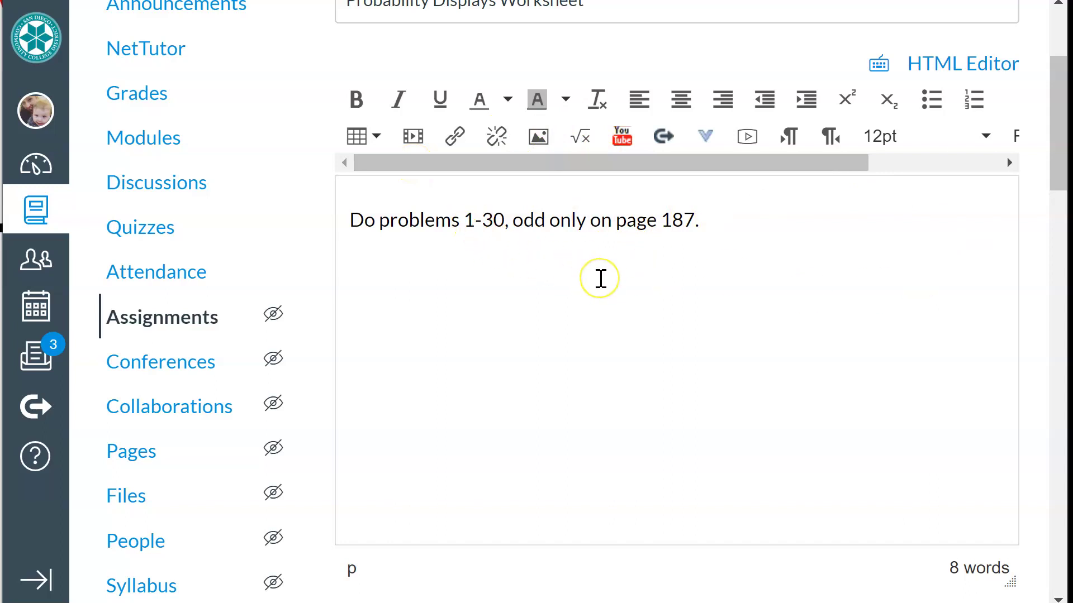
{"action": "scroll", "coordinate": [601, 278], "scroll_direction": "down", "scroll_amount": 10}
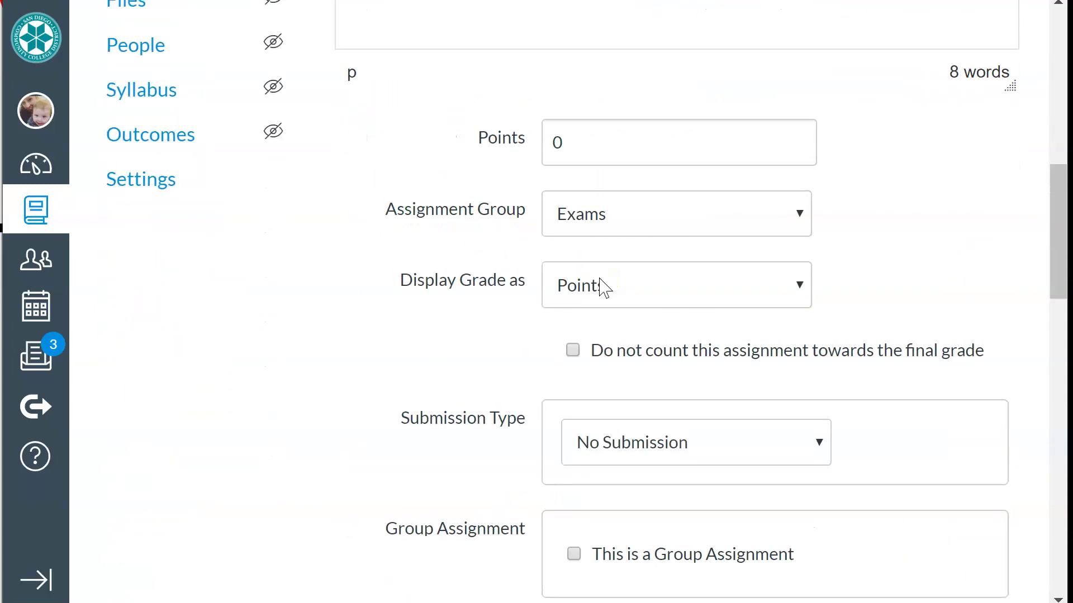
{"action": "scroll", "coordinate": [599, 279], "scroll_direction": "down", "scroll_amount": 6}
{"action": "scroll", "coordinate": [599, 280], "scroll_direction": "up", "scroll_amount": 8}
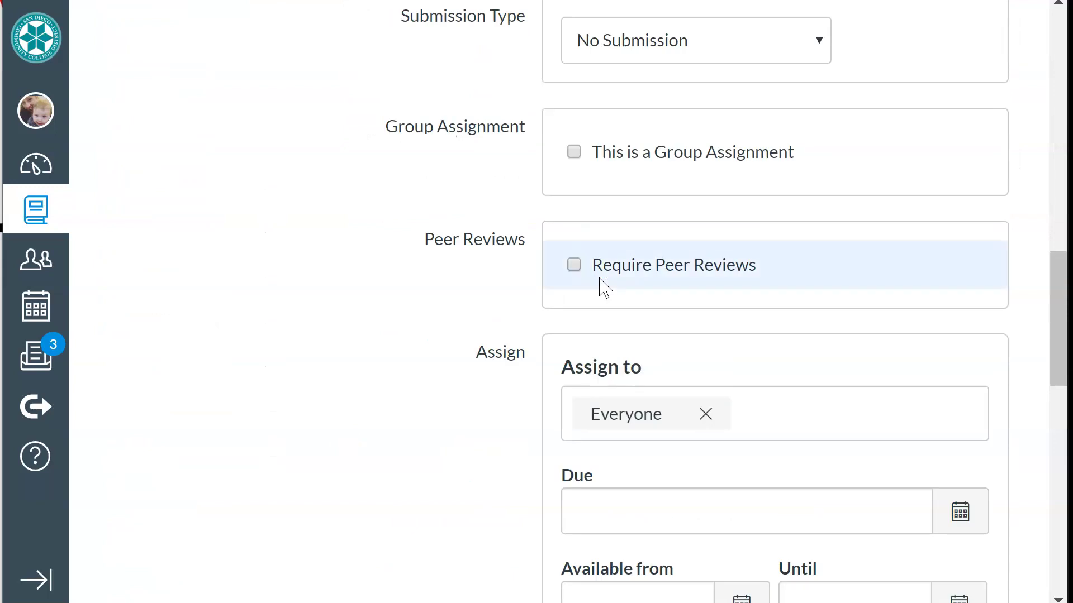
{"action": "scroll", "coordinate": [599, 285], "scroll_direction": "up", "scroll_amount": 2}
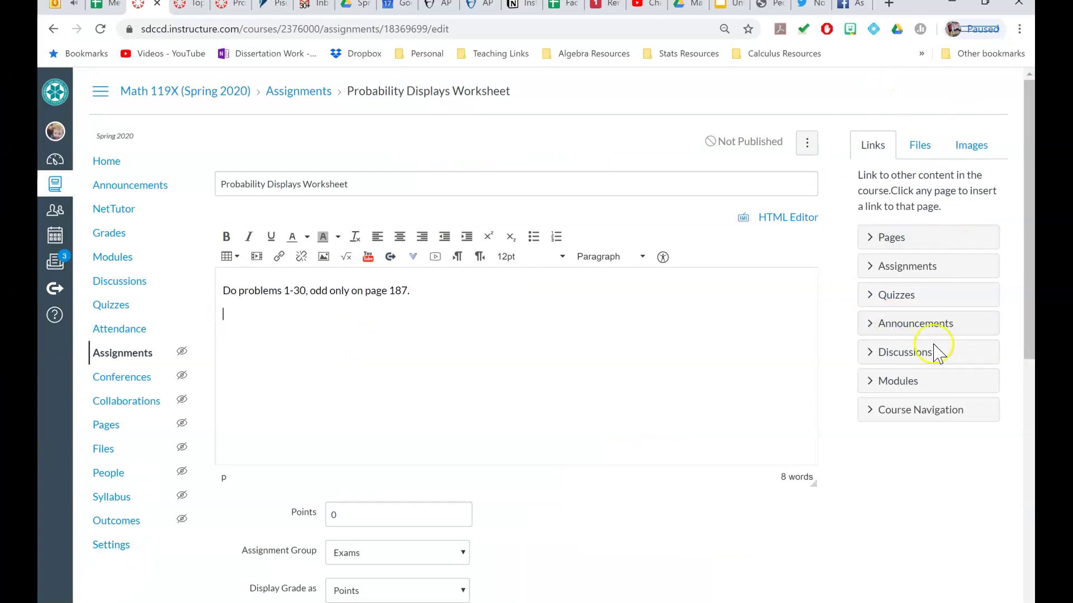
- Upload "Worksheet (tree diagram, contingency table, venn diagram).pdf" from Downloads to course files, inserting its link below the description text
{"action": "left_click", "coordinate": [801, 396]}
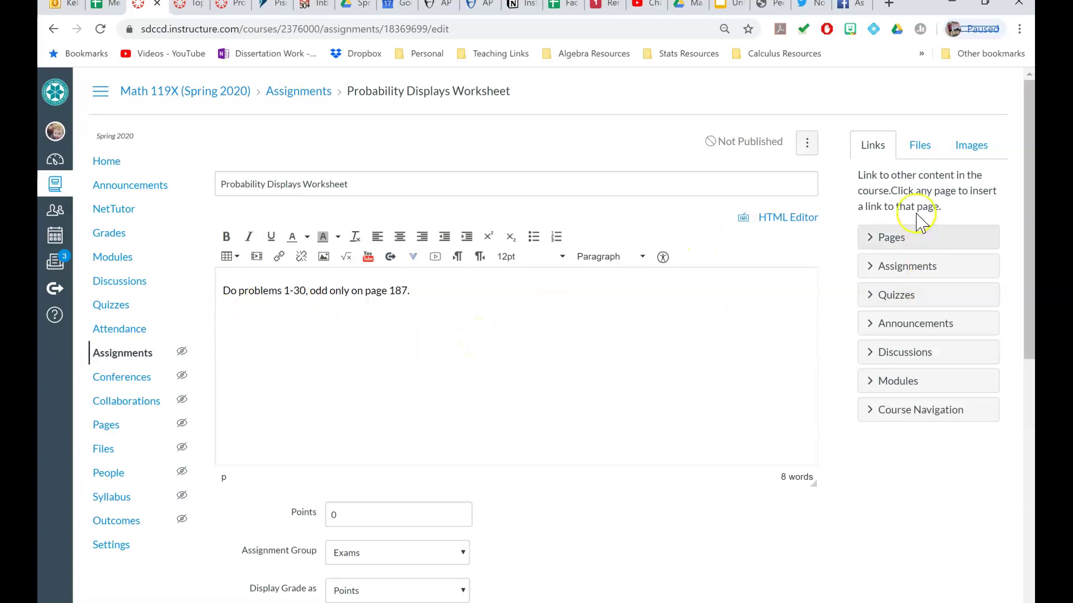
{"action": "right_click", "coordinate": [923, 148]}
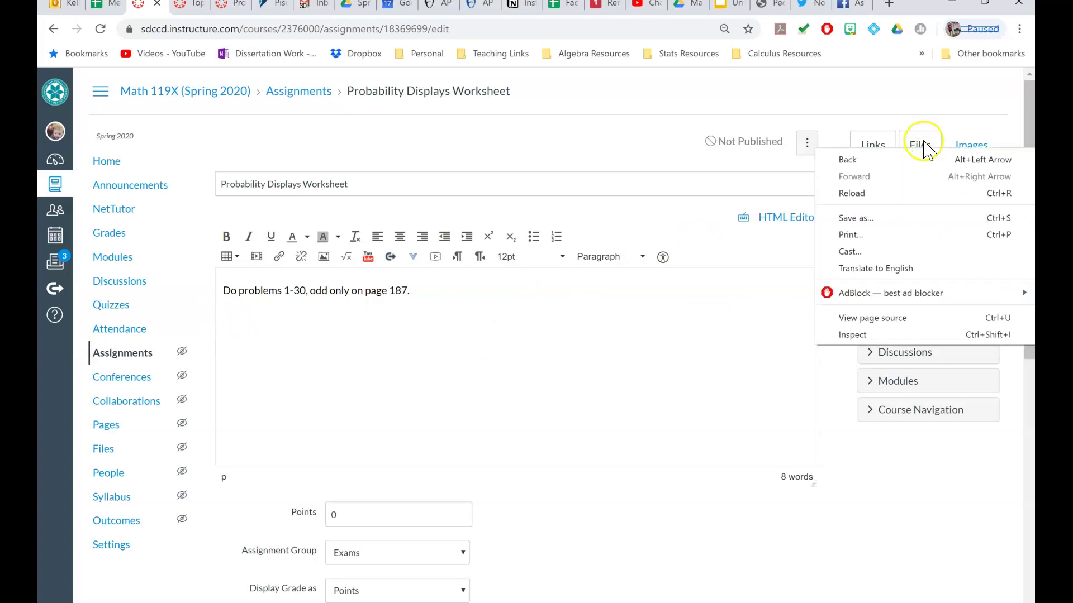
{"action": "left_click", "coordinate": [921, 147]}
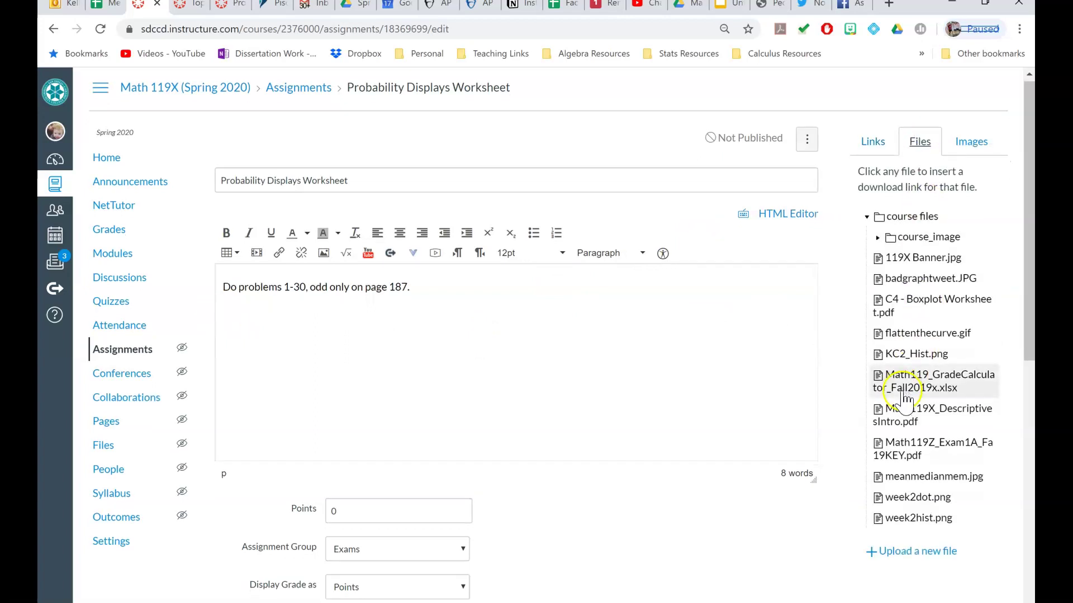
{"action": "scroll", "coordinate": [899, 398], "scroll_direction": "down", "scroll_amount": 2}
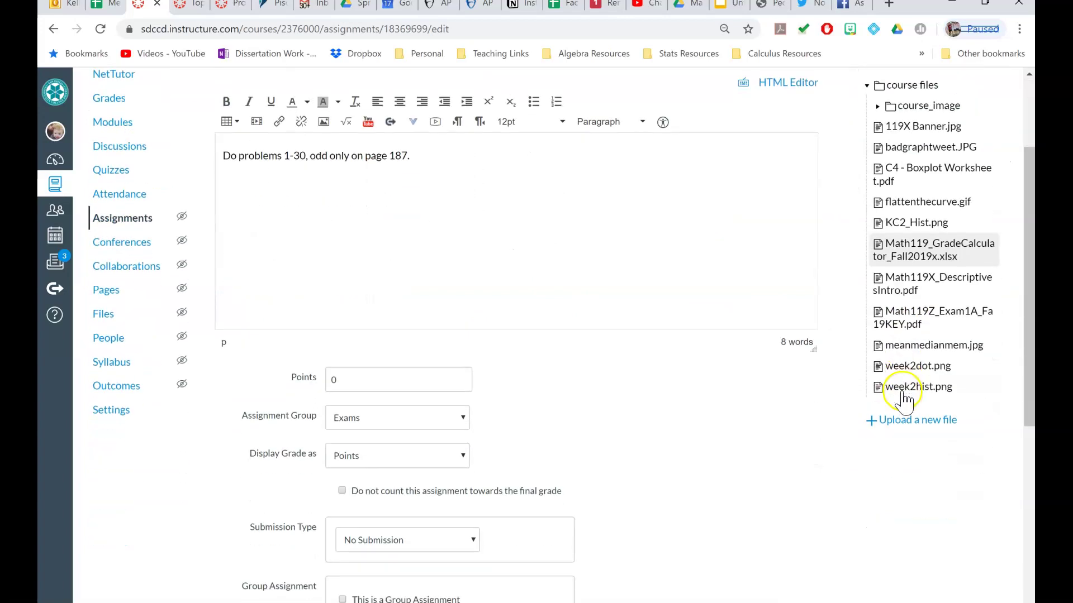
{"action": "left_click", "coordinate": [892, 429]}
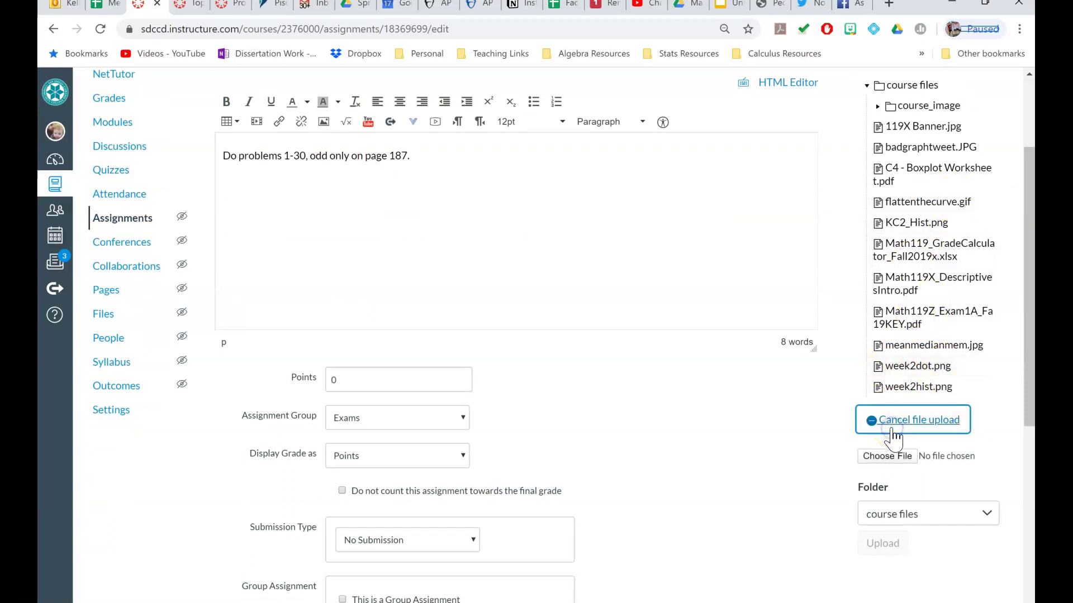
{"action": "left_click", "coordinate": [903, 464]}
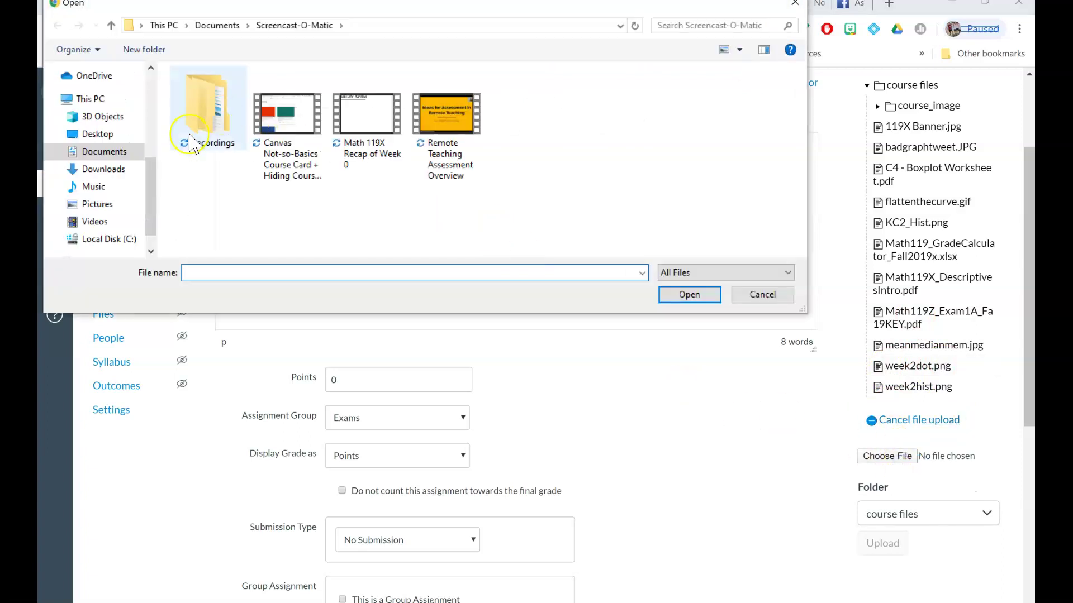
{"action": "left_click", "coordinate": [105, 169]}
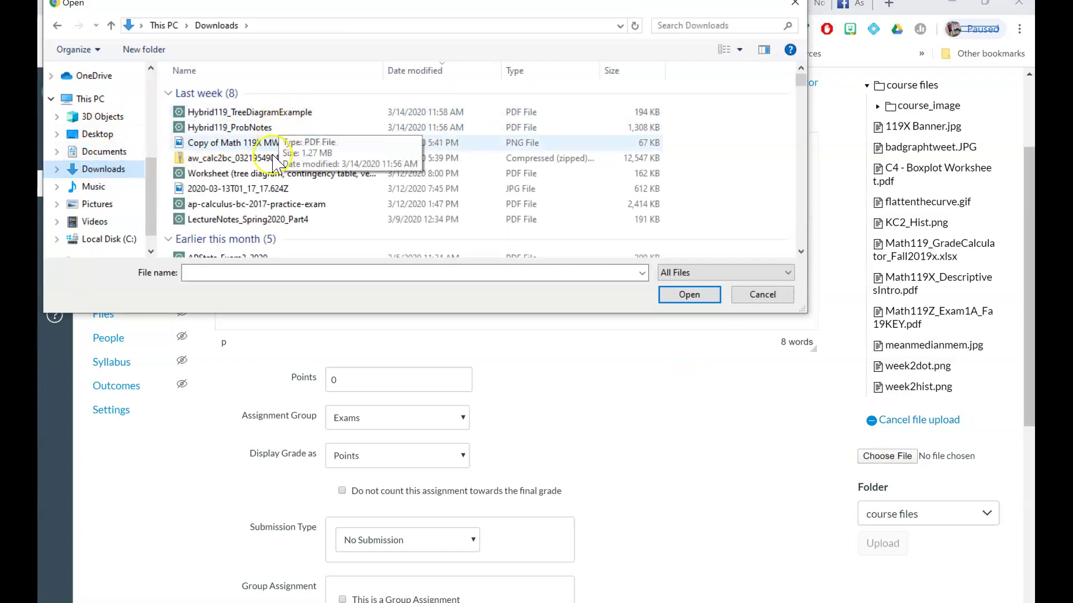
{"action": "left_click", "coordinate": [258, 176]}
{"action": "double_click", "coordinate": [258, 177]}
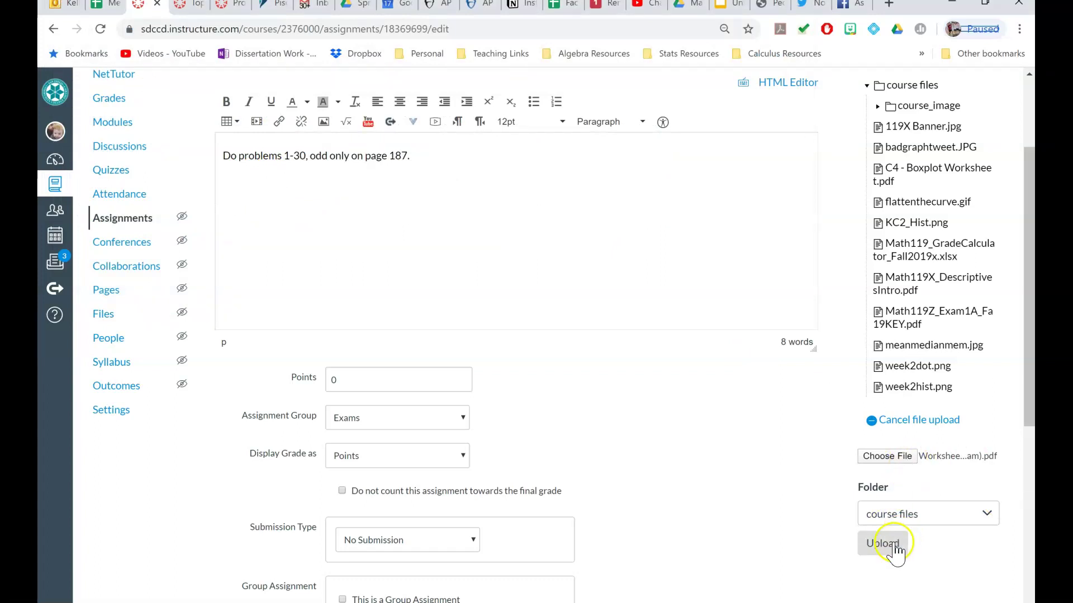
{"action": "left_click", "coordinate": [266, 178]}
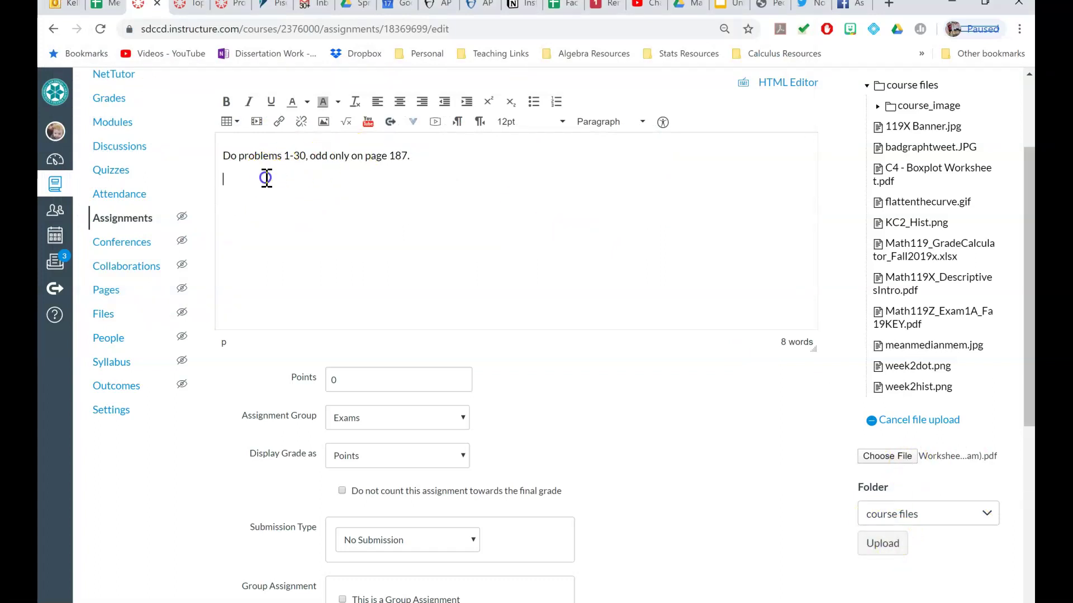
{"action": "left_click", "coordinate": [881, 545]}
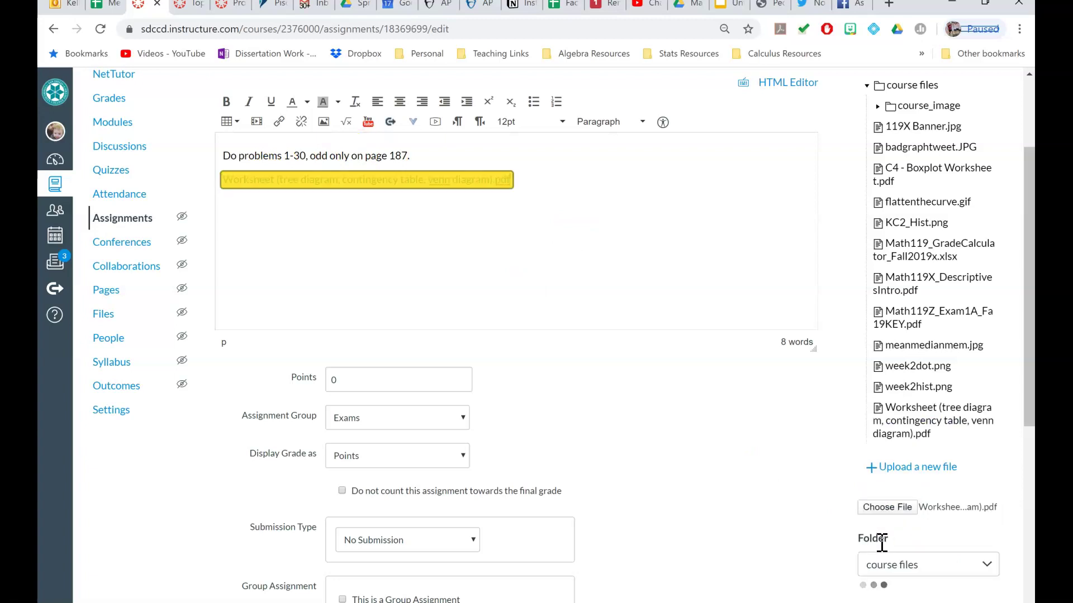
- Delete the problem instructions above the worksheet link in the description
{"action": "left_click", "coordinate": [225, 181]}
{"action": "key", "text": "shift+Up"}
{"action": "key", "text": "BackSpace"}
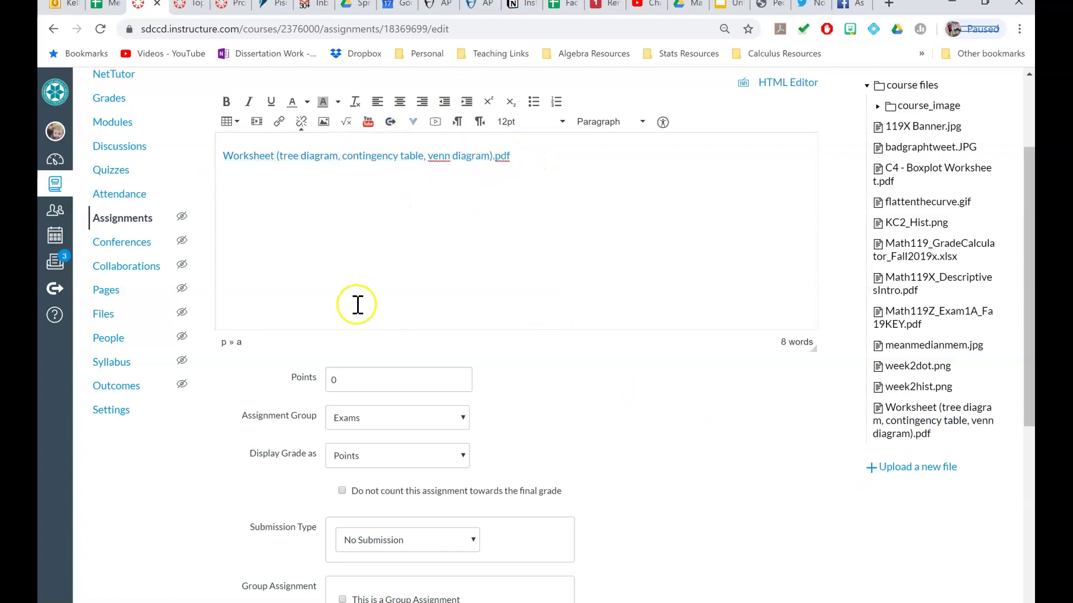
- Set the assignment's points to 10 and its assignment group to Classwork
{"action": "scroll", "coordinate": [618, 304], "scroll_direction": "up", "scroll_amount": 3}
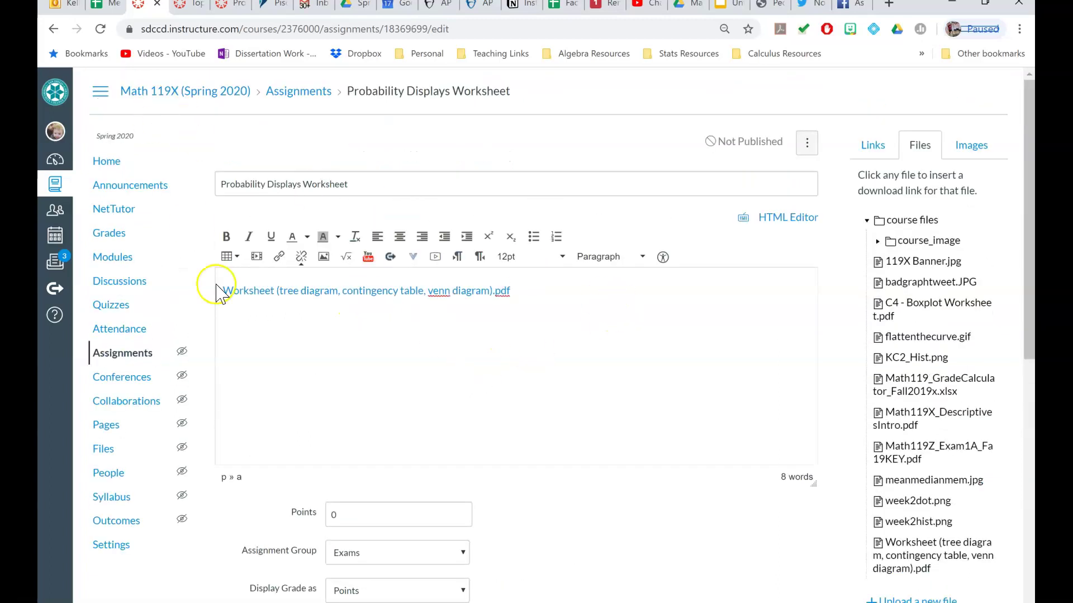
{"action": "scroll", "coordinate": [405, 378], "scroll_direction": "down", "scroll_amount": 1}
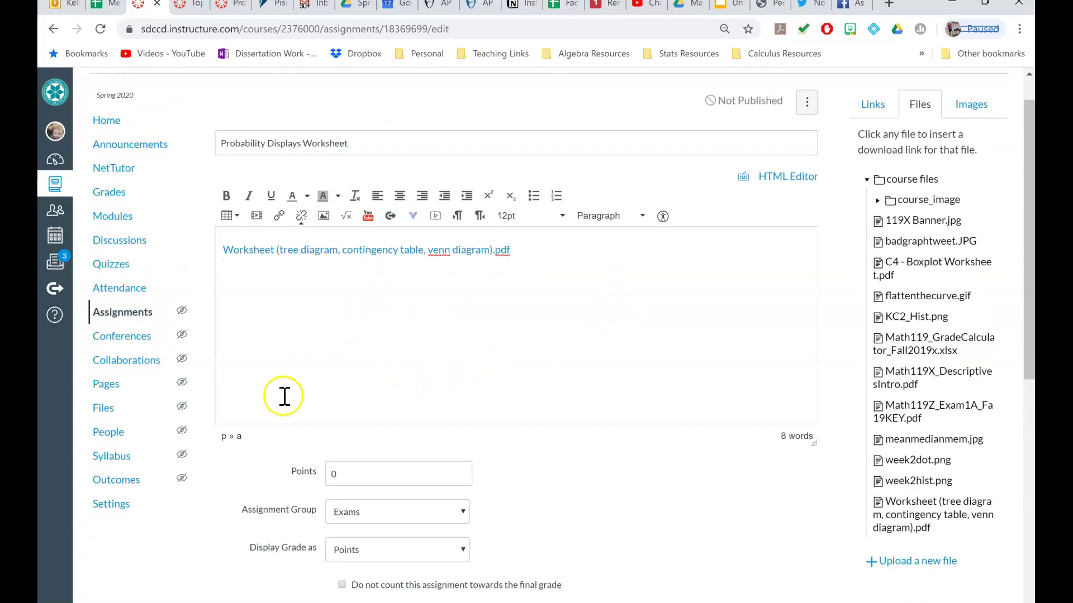
{"action": "key", "text": "BackSpace"}
{"action": "type", "text": "10"}
{"action": "scroll", "coordinate": [370, 472], "scroll_direction": "down", "scroll_amount": 2}
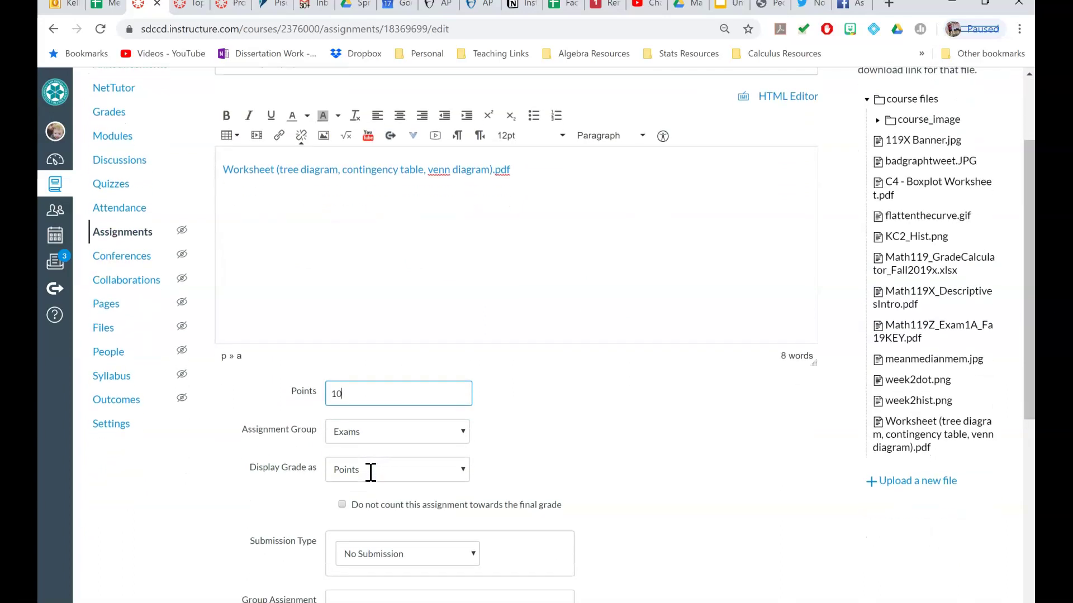
{"action": "left_click", "coordinate": [347, 434]}
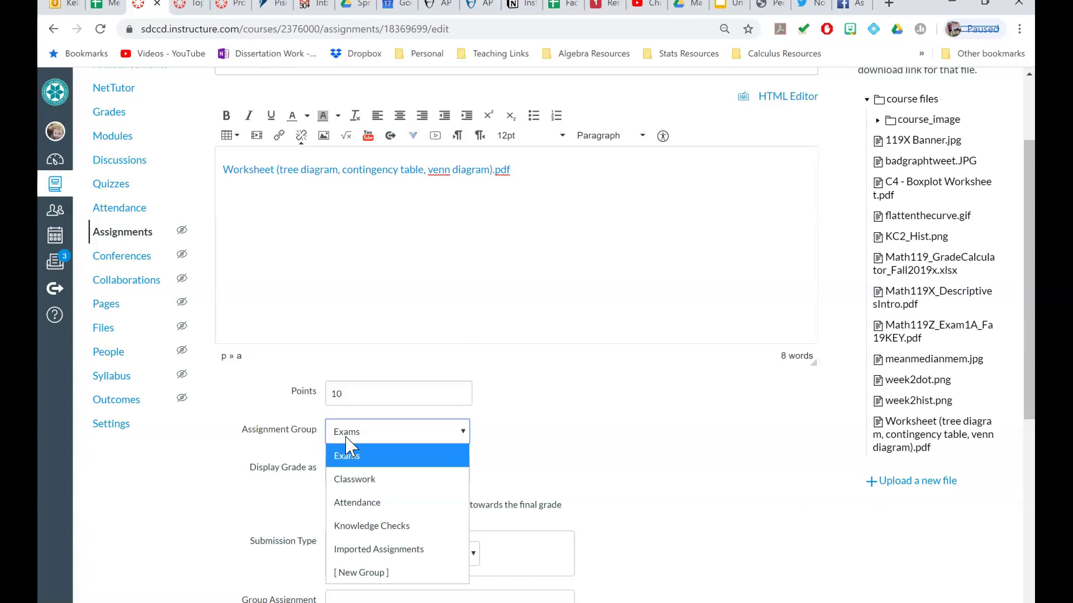
{"action": "left_click", "coordinate": [371, 480]}
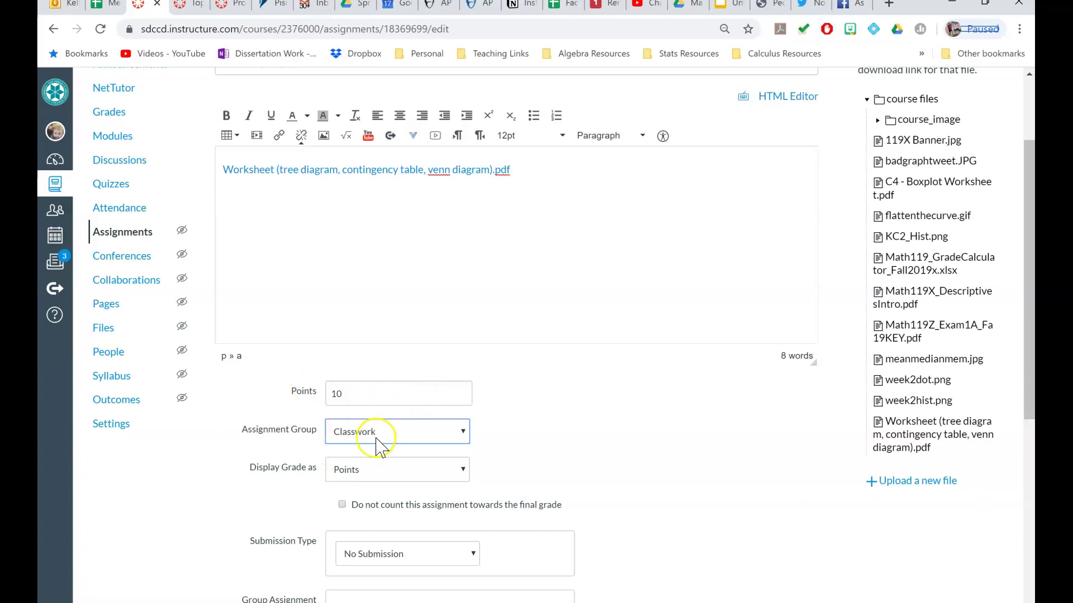
- Set the assignment's submission type to Online and allow File Uploads as the entry option
{"action": "scroll", "coordinate": [462, 447], "scroll_direction": "down", "scroll_amount": 2}
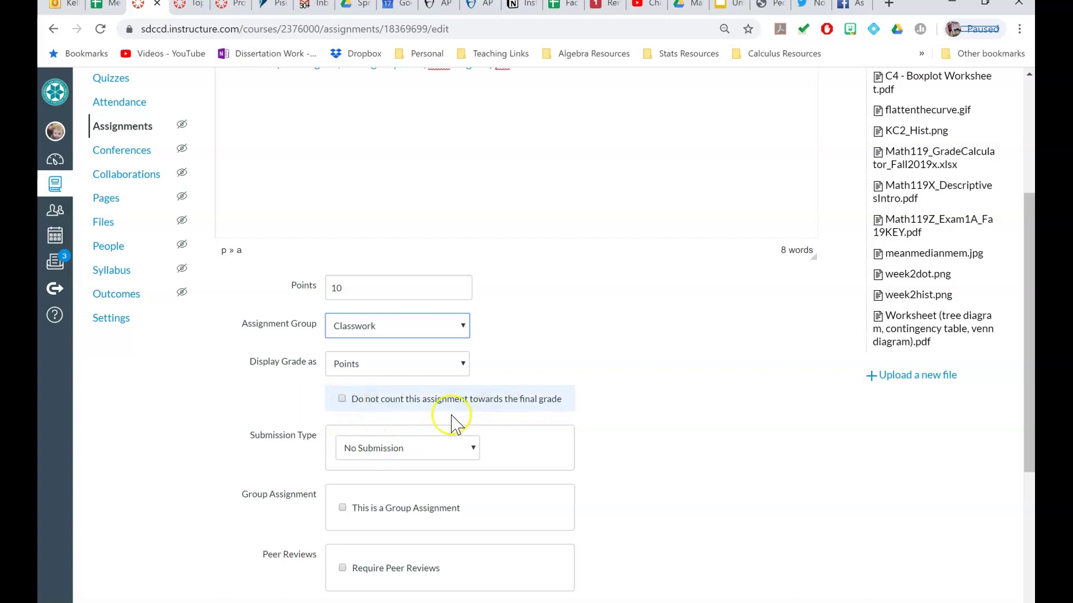
{"action": "left_click", "coordinate": [422, 456]}
{"action": "scroll", "coordinate": [617, 320], "scroll_direction": "up", "scroll_amount": 2}
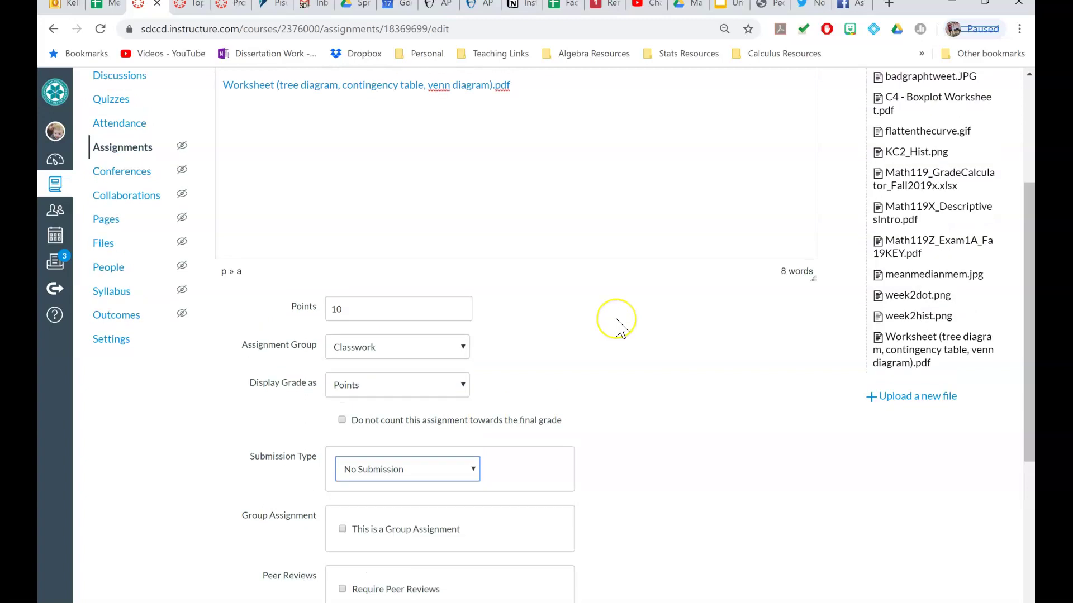
{"action": "scroll", "coordinate": [617, 320], "scroll_direction": "down", "scroll_amount": 2}
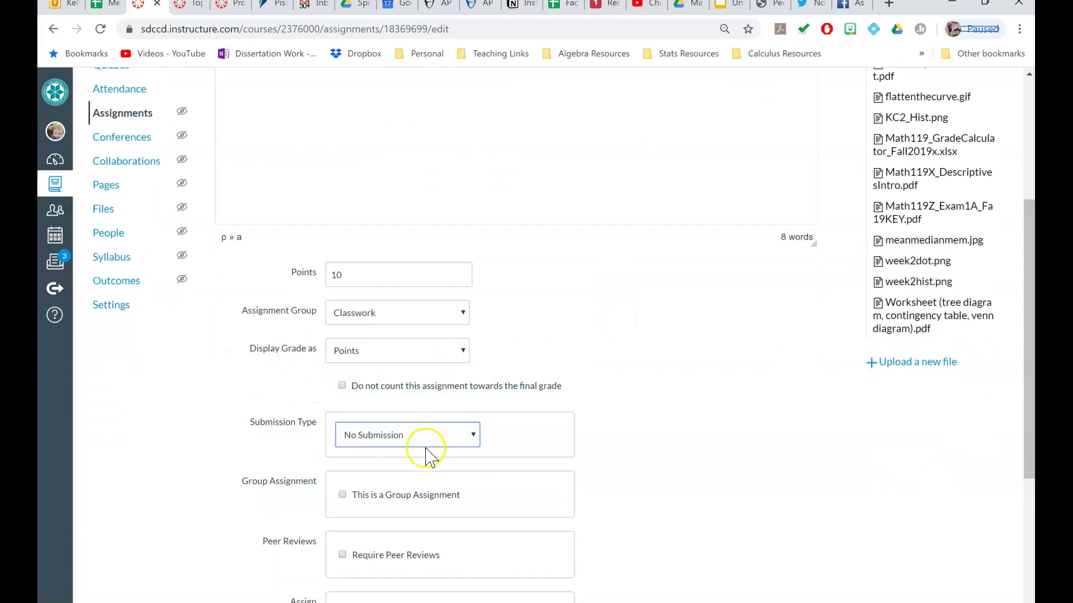
{"action": "left_click", "coordinate": [439, 431]}
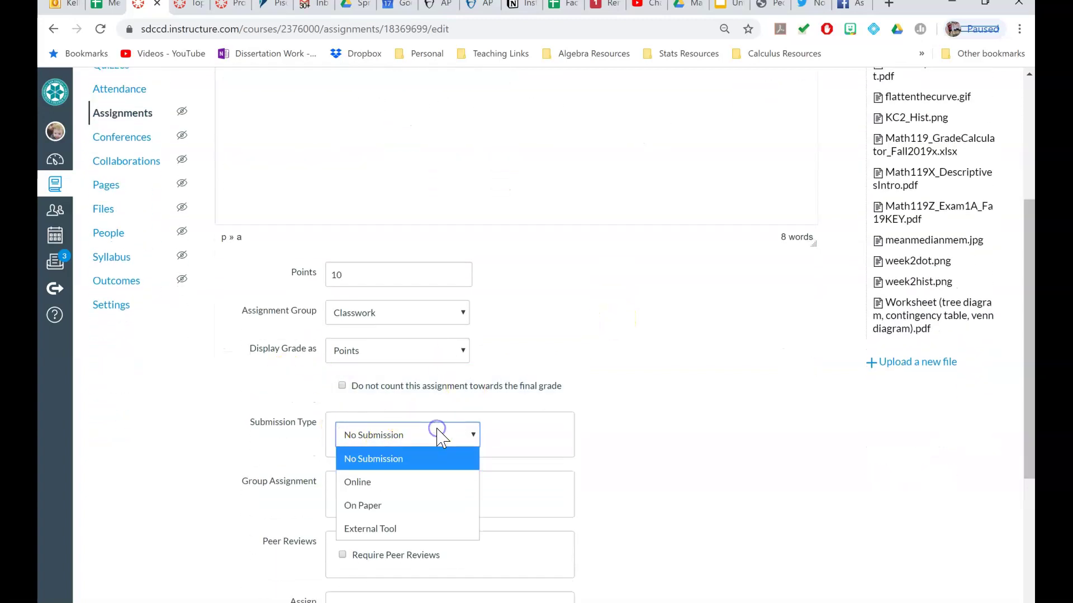
{"action": "left_click", "coordinate": [389, 482]}
{"action": "scroll", "coordinate": [390, 490], "scroll_direction": "down", "scroll_amount": 2}
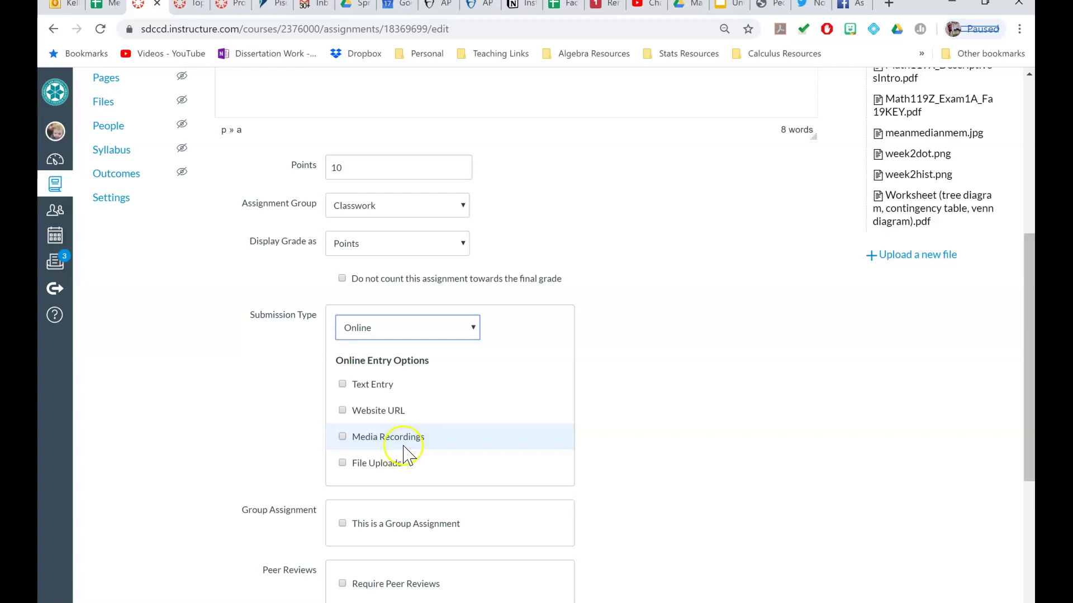
{"action": "left_click", "coordinate": [368, 464]}
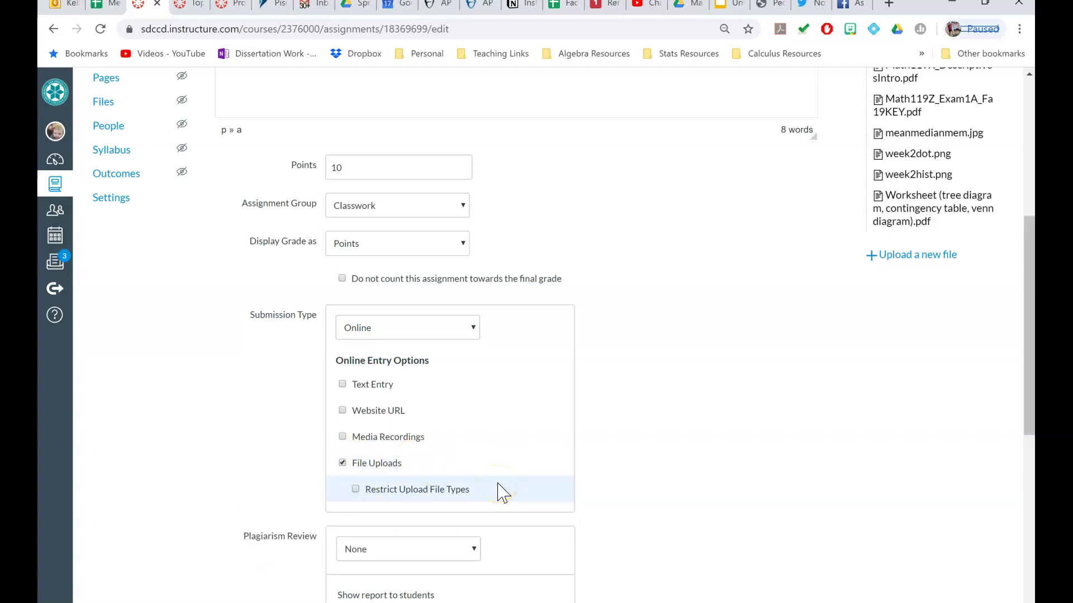
- Restrict the upload file types to the extensions pdf,jpg,jpeg,png
{"action": "left_click", "coordinate": [356, 490]}
{"action": "left_click", "coordinate": [409, 515]}
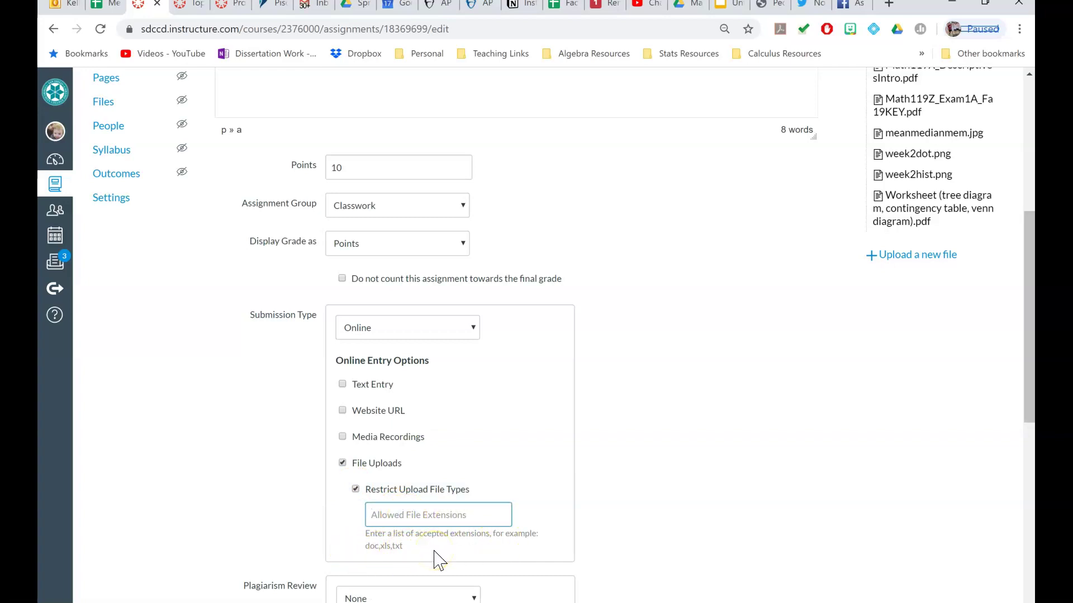
{"action": "type", "text": "pdf,jpg,jpeg,png"}
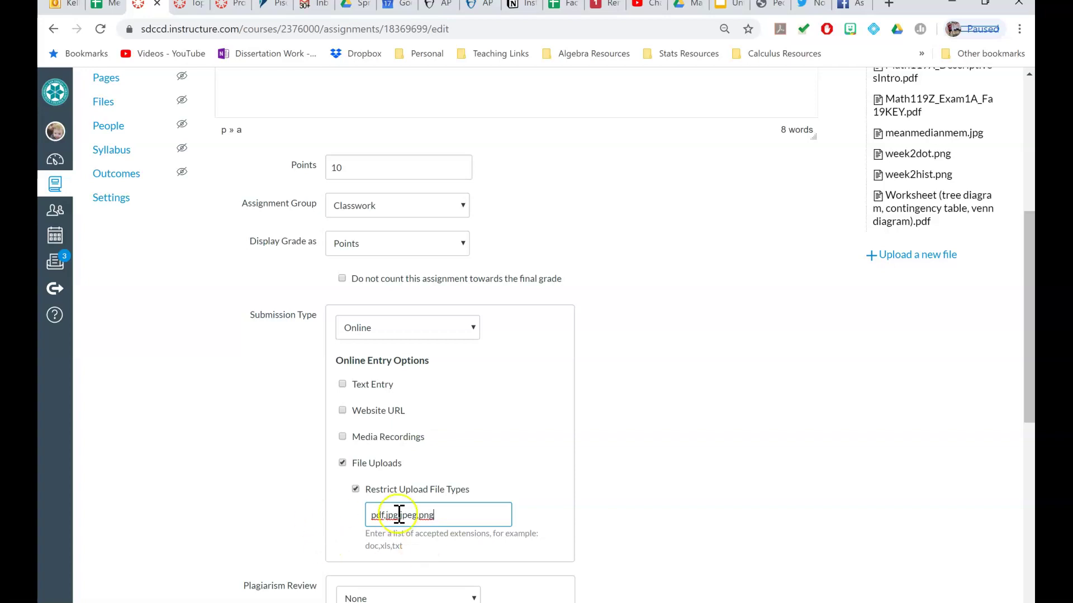
{"action": "left_click", "coordinate": [466, 557]}
{"action": "scroll", "coordinate": [472, 567], "scroll_direction": "down", "scroll_amount": 1}
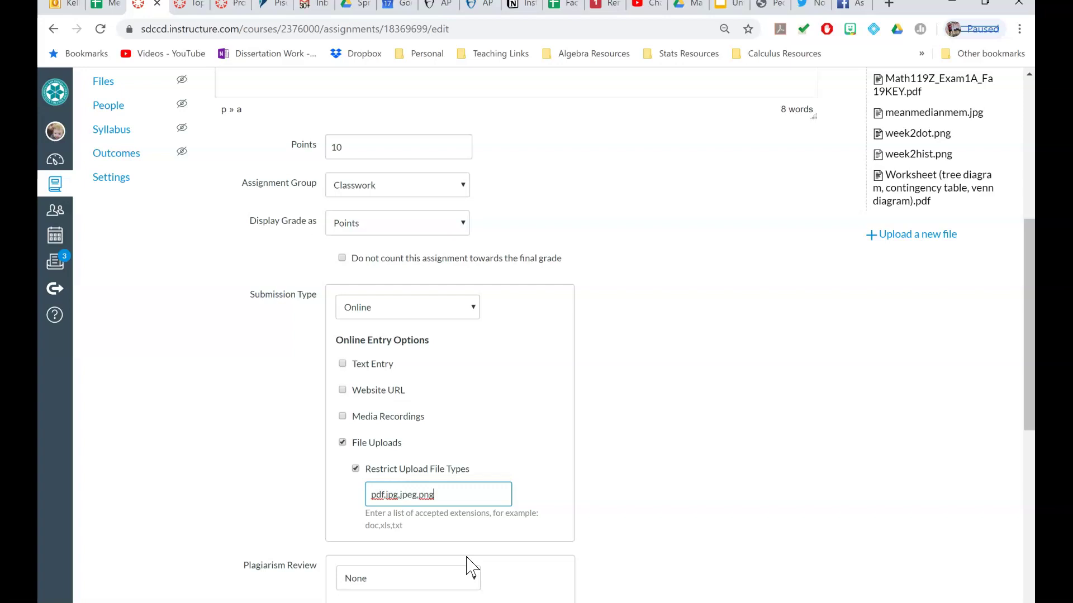
{"action": "scroll", "coordinate": [470, 567], "scroll_direction": "down", "scroll_amount": 2}
{"action": "left_click", "coordinate": [419, 402]}
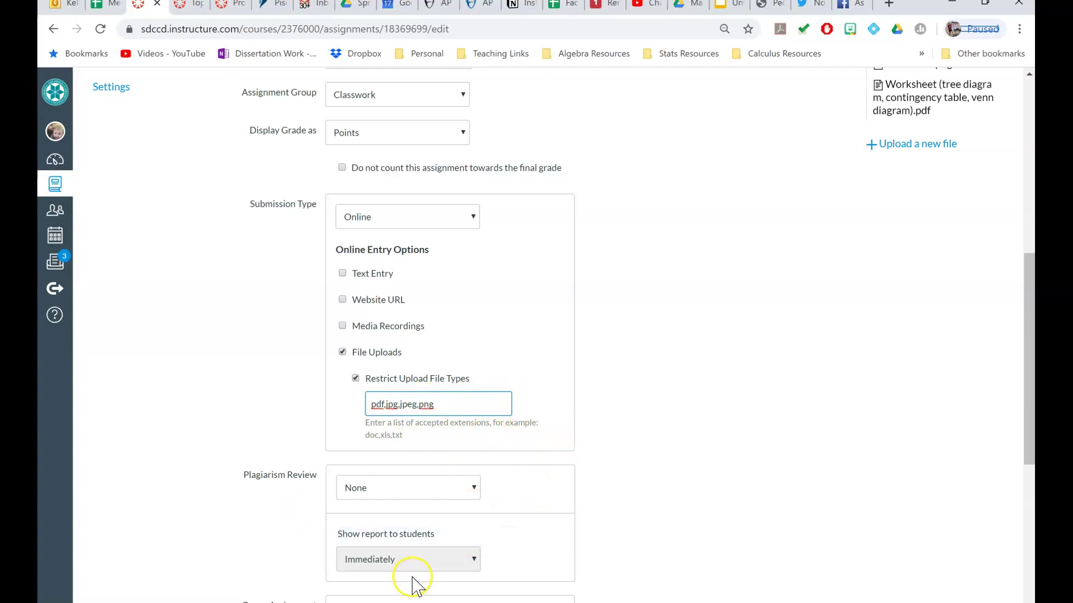
- Set the assignment's due date for Everyone to March 23, 2020 at 11:59pm
{"action": "scroll", "coordinate": [412, 583], "scroll_direction": "down", "scroll_amount": 2}
{"action": "scroll", "coordinate": [412, 582], "scroll_direction": "down", "scroll_amount": 4}
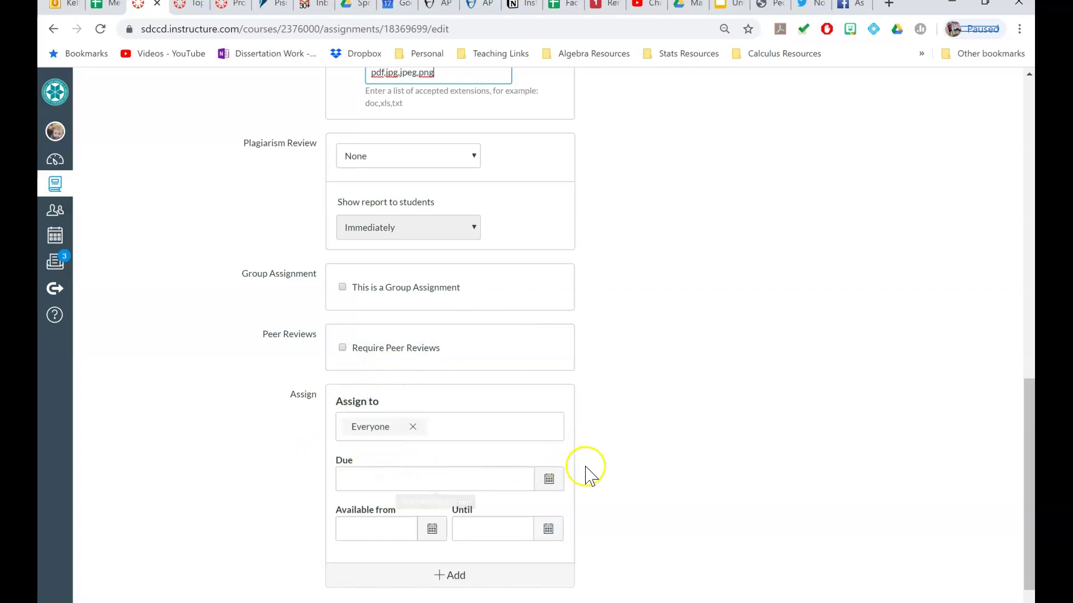
{"action": "left_click", "coordinate": [553, 480]}
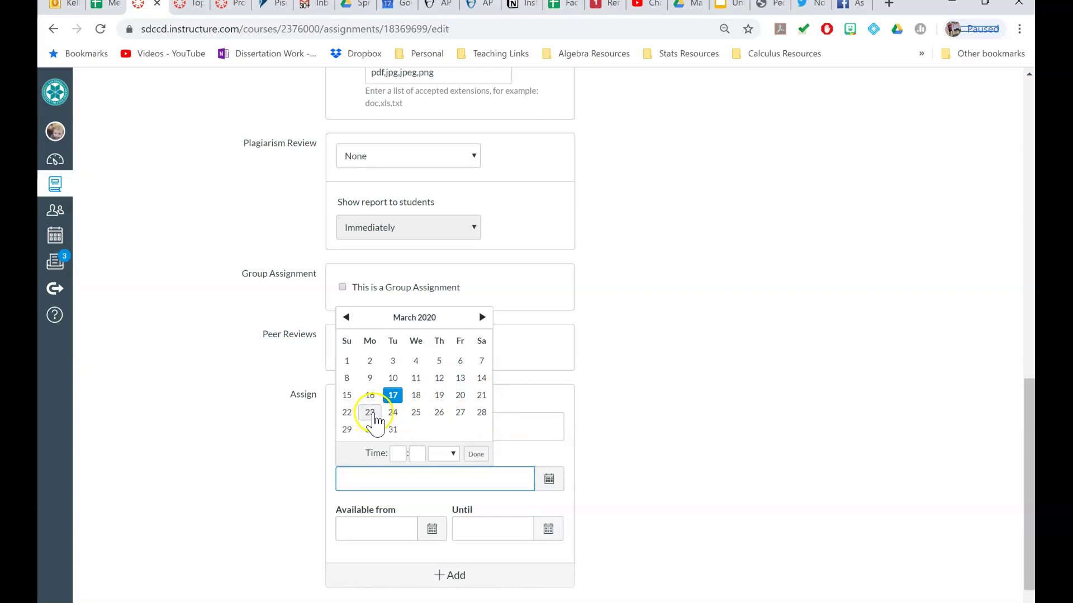
{"action": "left_click", "coordinate": [370, 415]}
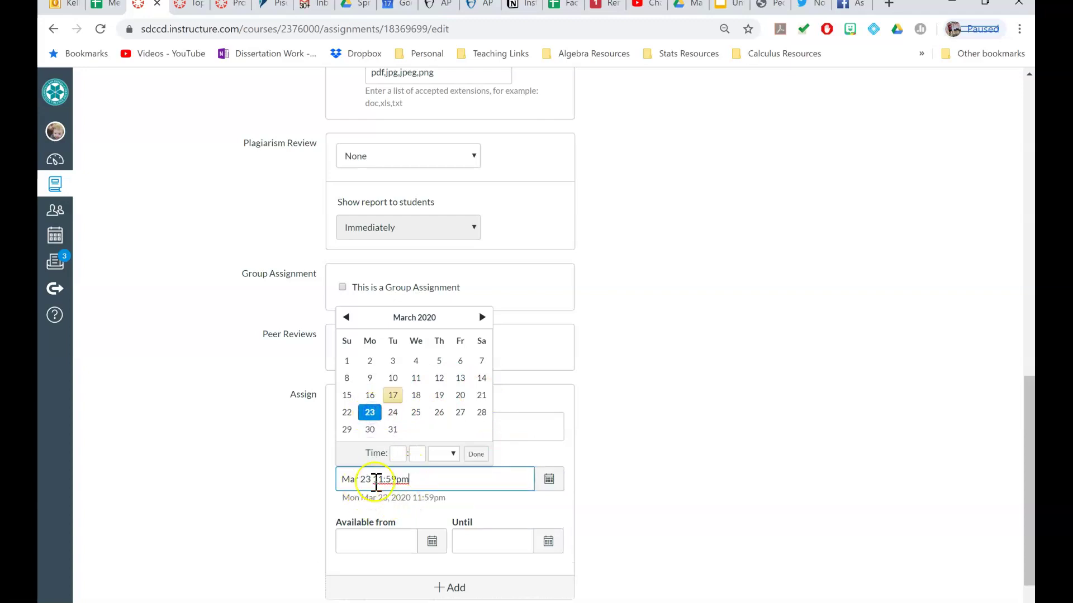
{"action": "left_click", "coordinate": [642, 450]}
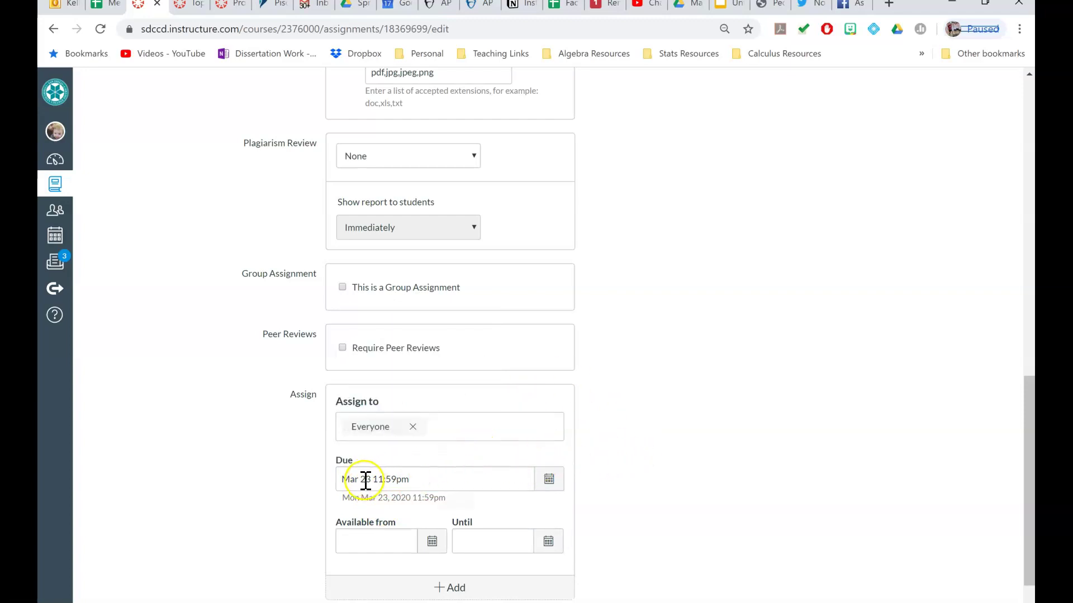
- Add the line "Please submit by Monday, 3/23 at 11:59pm. I will grade and return for you to fix!" above the worksheet link
{"action": "scroll", "coordinate": [417, 479], "scroll_direction": "up", "scroll_amount": 3}
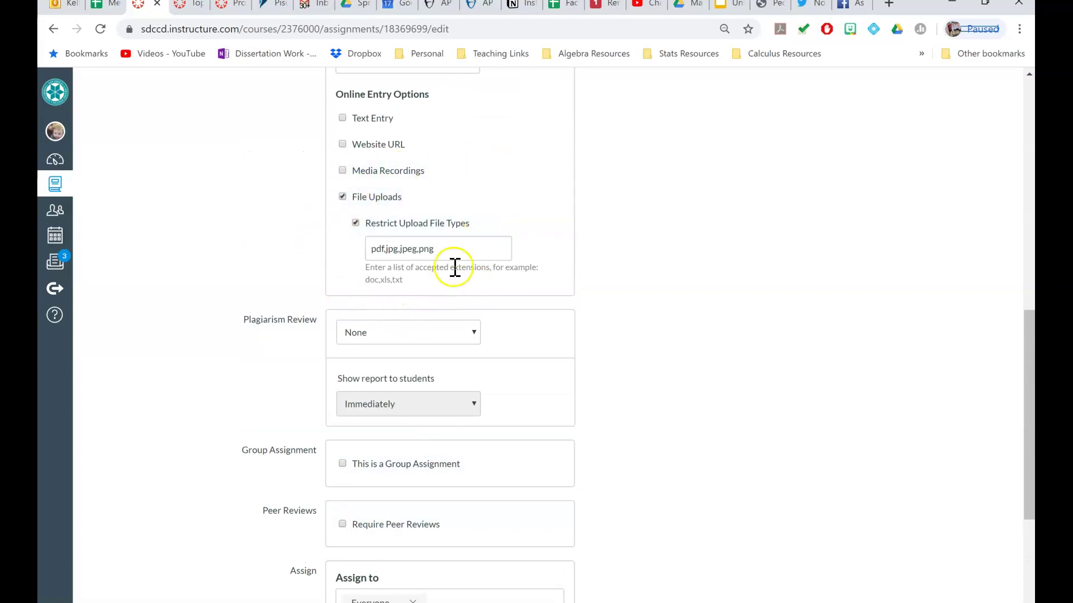
{"action": "scroll", "coordinate": [455, 267], "scroll_direction": "up", "scroll_amount": 3}
{"action": "scroll", "coordinate": [456, 267], "scroll_direction": "up", "scroll_amount": 2}
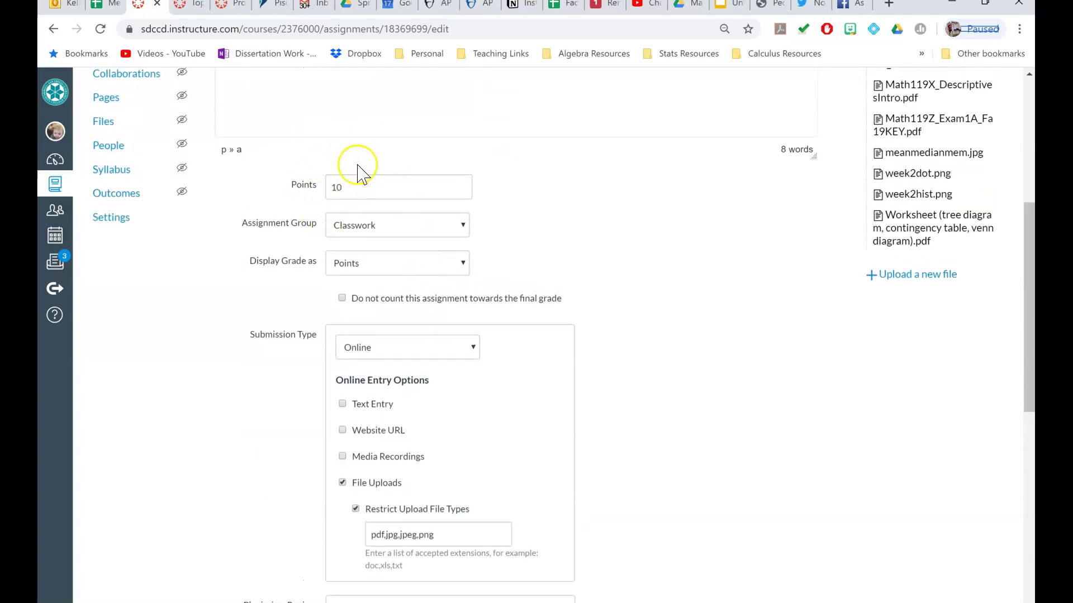
{"action": "scroll", "coordinate": [353, 208], "scroll_direction": "up", "scroll_amount": 3}
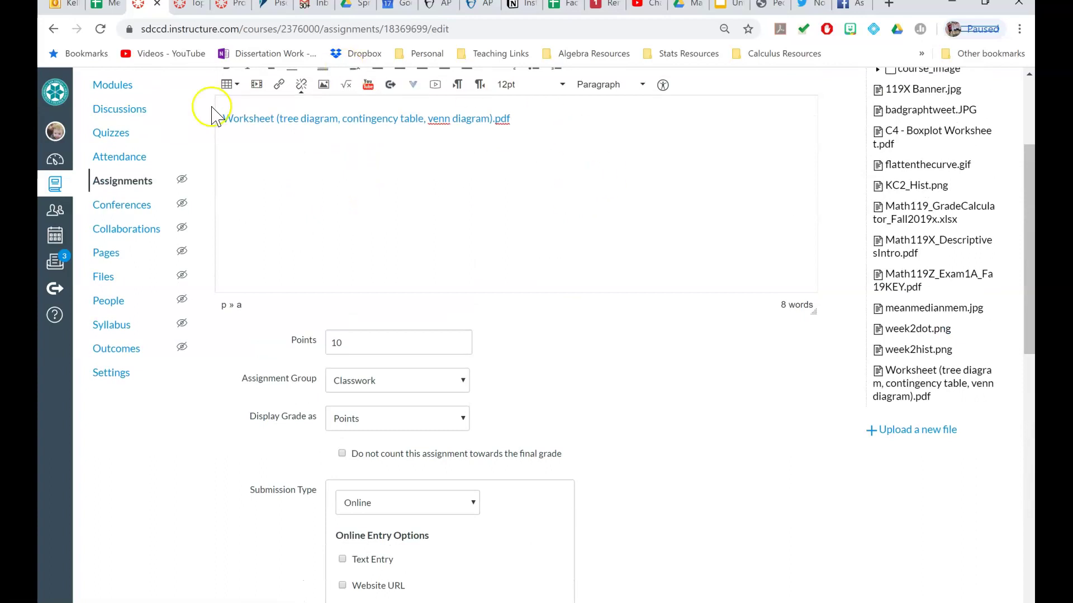
{"action": "scroll", "coordinate": [624, 254], "scroll_direction": "down", "scroll_amount": 3}
{"action": "scroll", "coordinate": [624, 256], "scroll_direction": "up", "scroll_amount": 4}
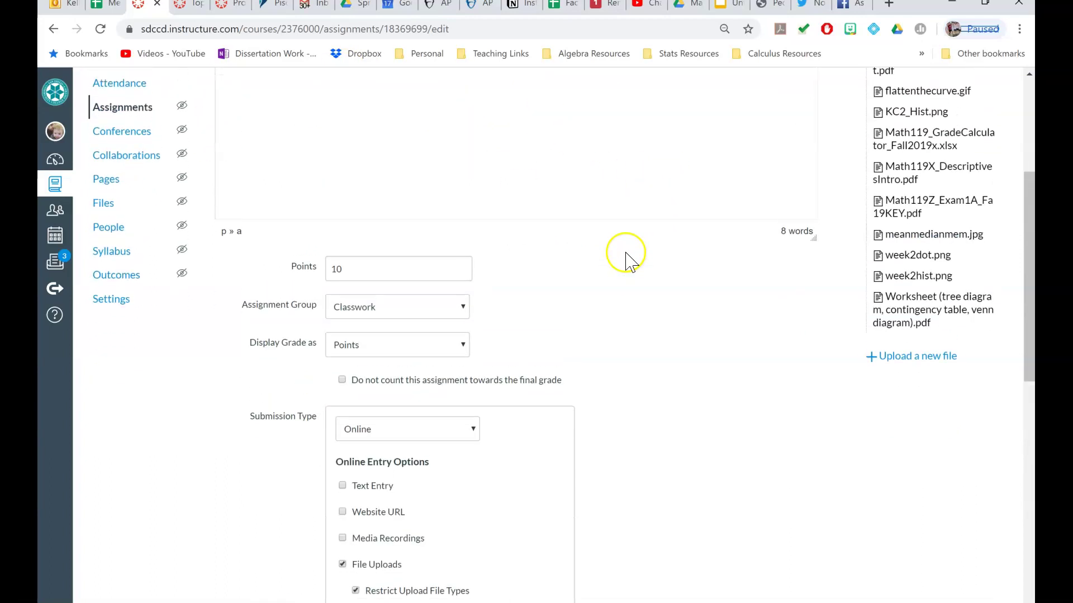
{"action": "left_click", "coordinate": [583, 182]}
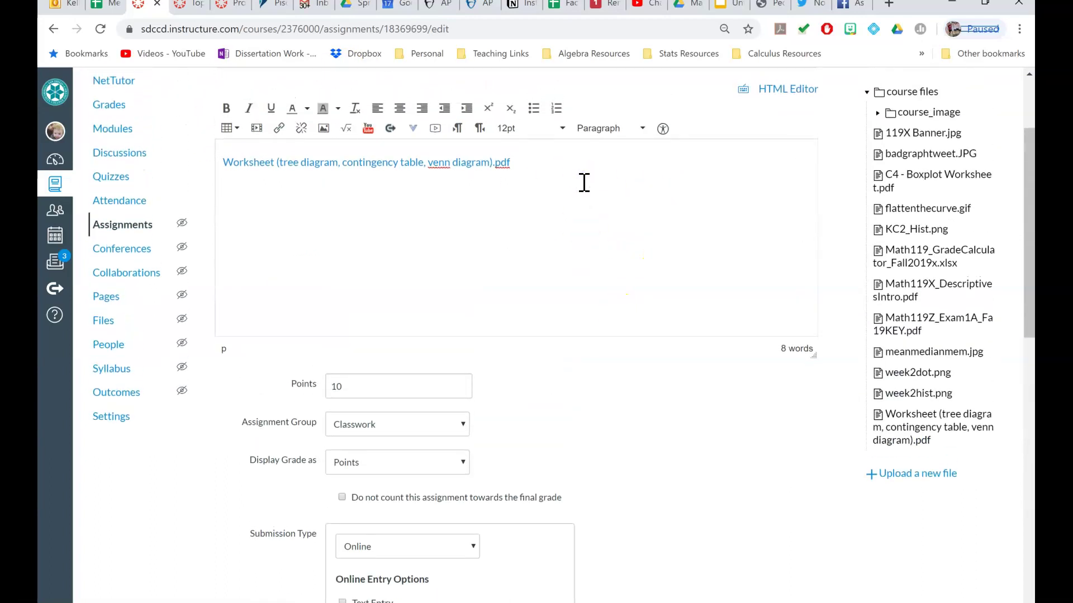
{"action": "key", "text": "Return"}
{"action": "type", "text": "Plea"}
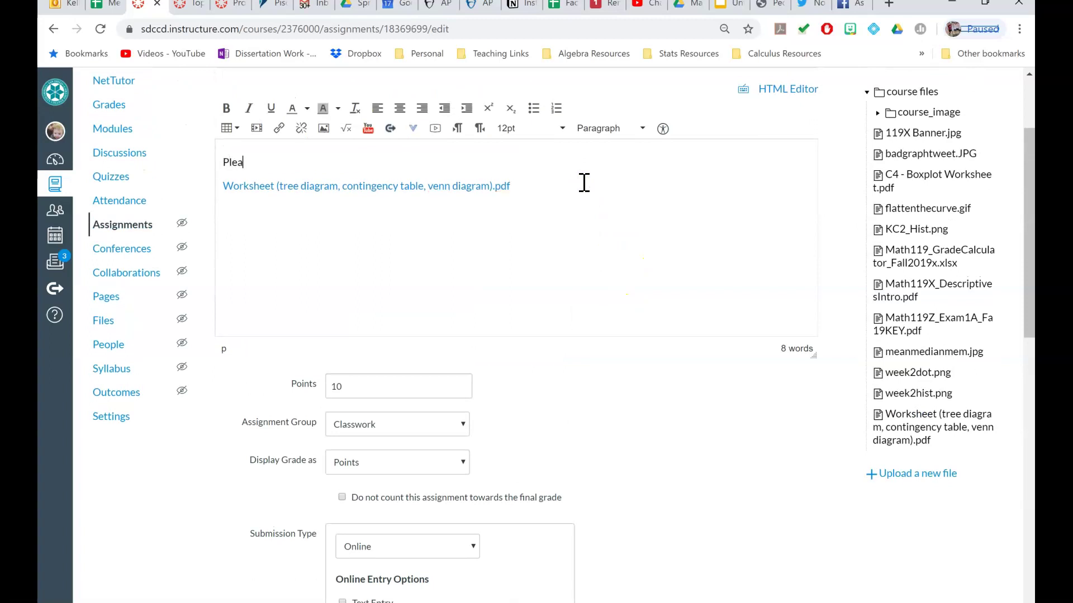
{"action": "type", "text": "se submit by Monday, 3/"}
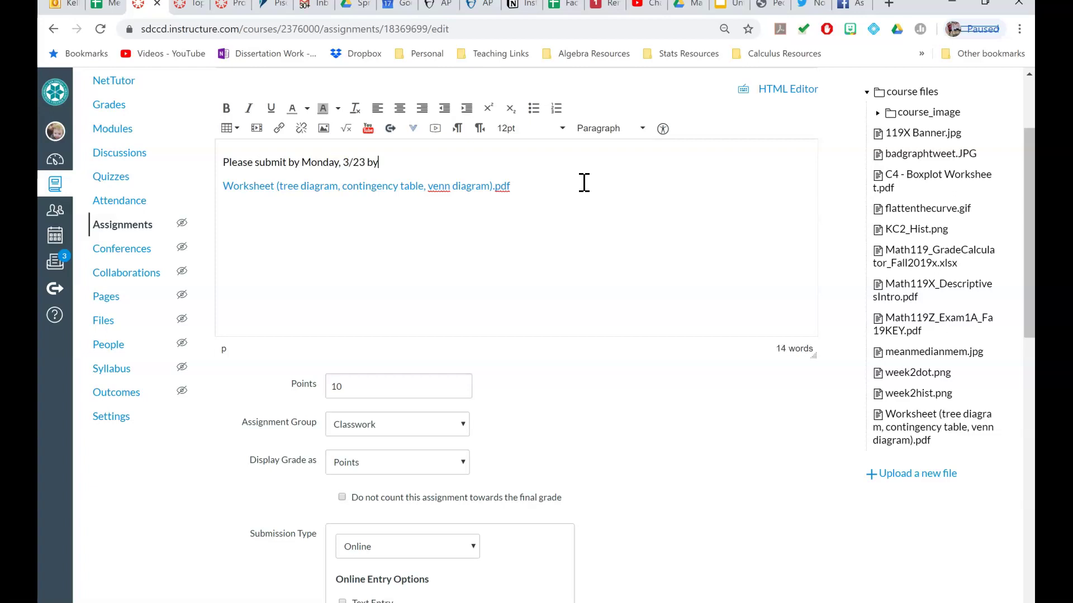
{"action": "type", "text": "23 at 11:59pm. I will grade and retu"}
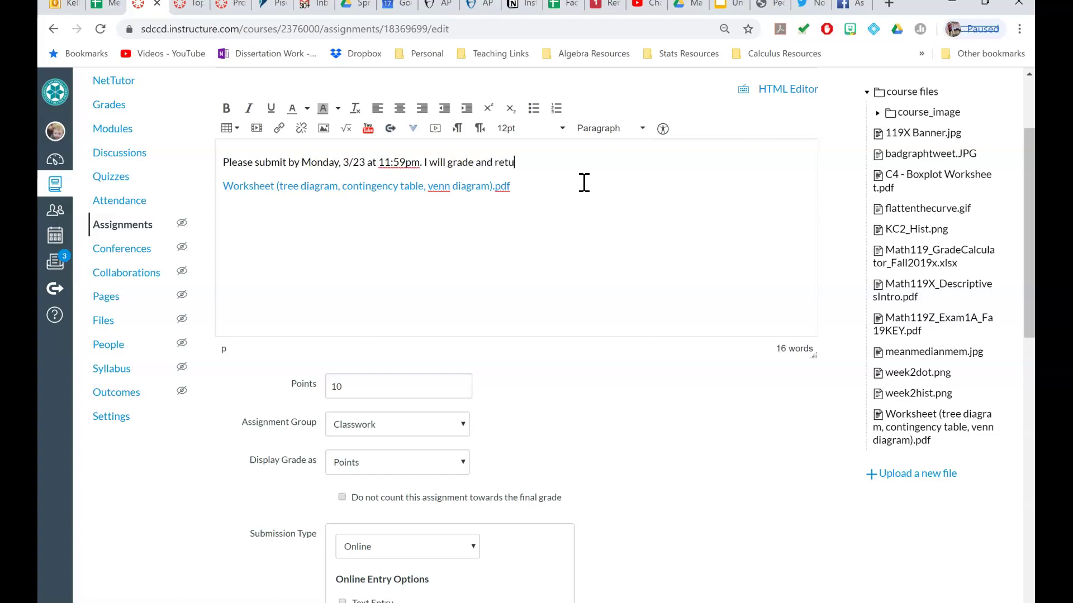
{"action": "type", "text": "rn for you to fix!"}
- Save and publish the Probability Displays Worksheet assignment, and return to the course's module list
{"action": "scroll", "coordinate": [583, 182], "scroll_direction": "down", "scroll_amount": 12}
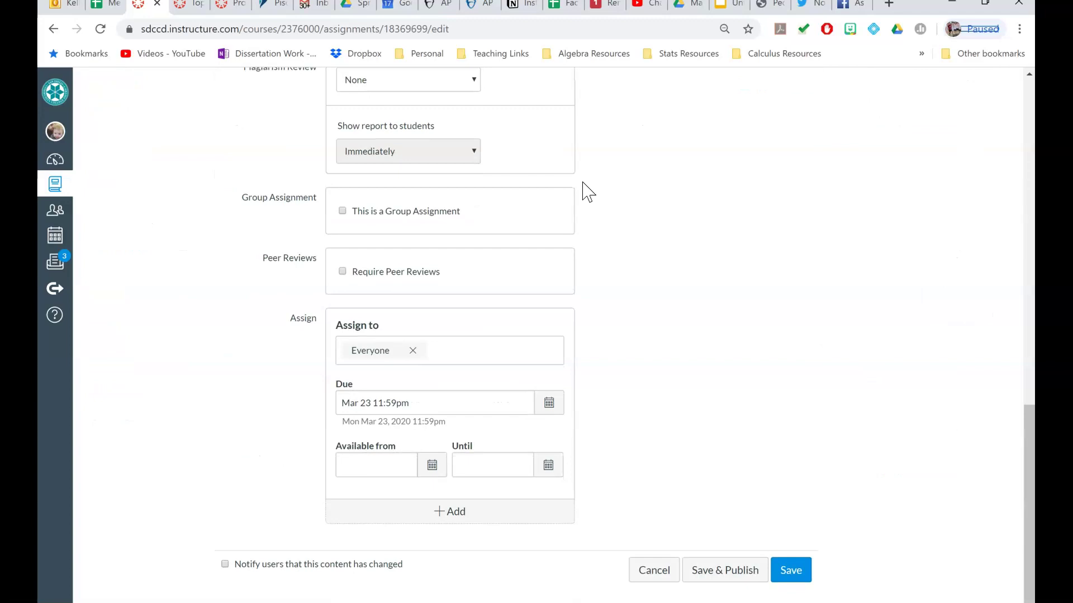
{"action": "left_click", "coordinate": [715, 575]}
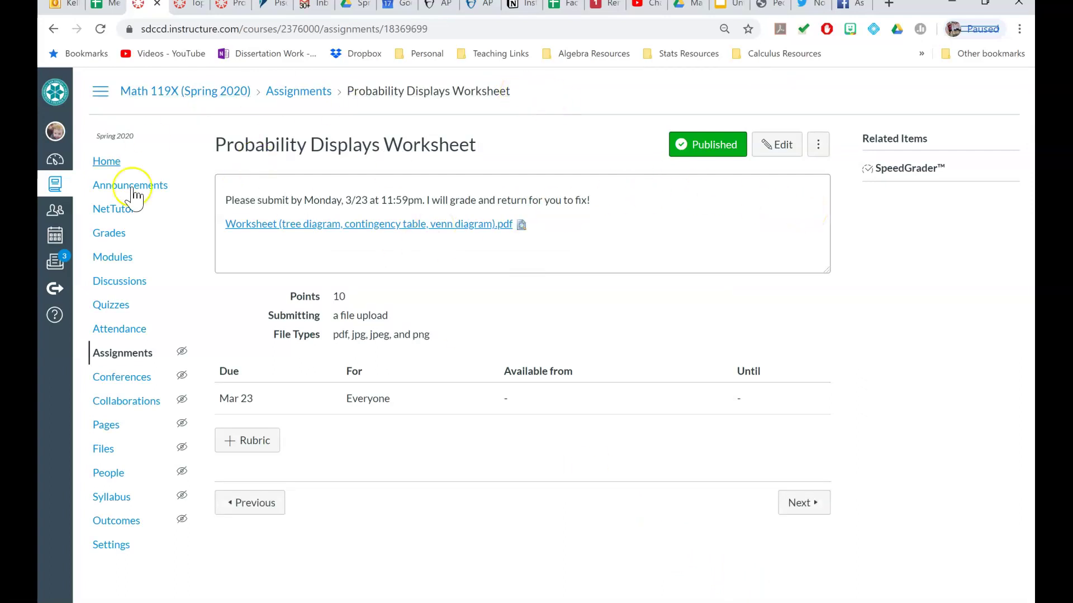
{"action": "left_click", "coordinate": [111, 258]}
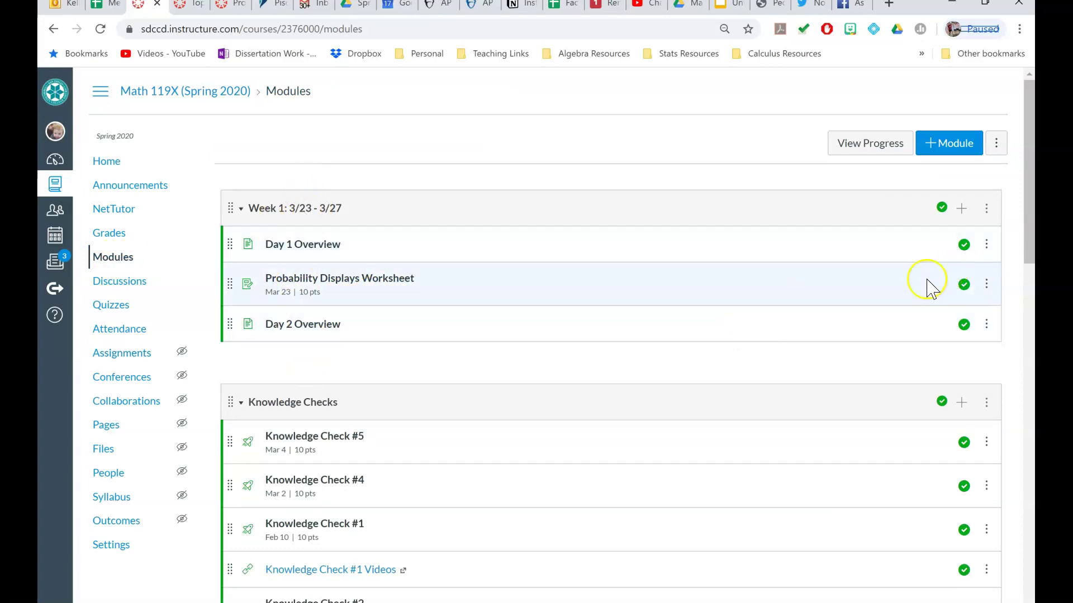
- Switch the course to Student View and open Probability Displays Worksheet from the Week 1 module
{"action": "left_click", "coordinate": [96, 166]}
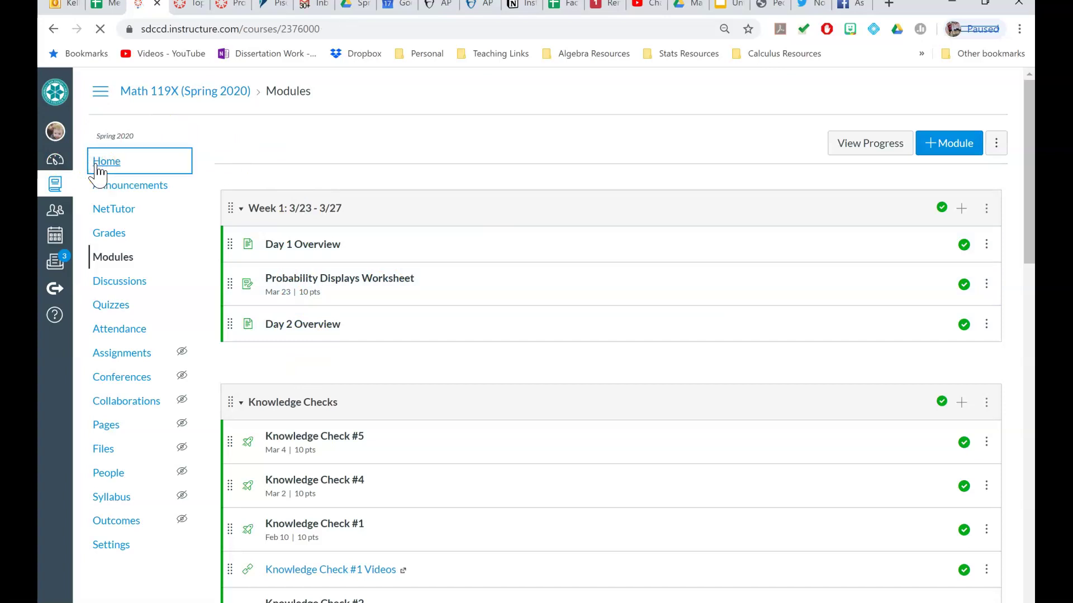
{"action": "left_click", "coordinate": [921, 263]}
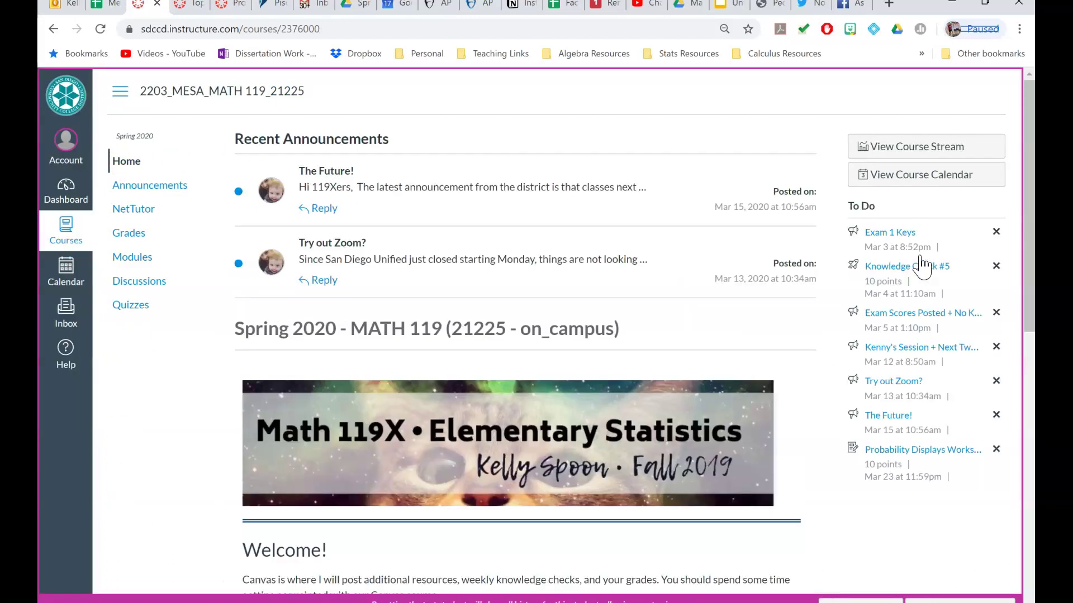
{"action": "left_click", "coordinate": [140, 257]}
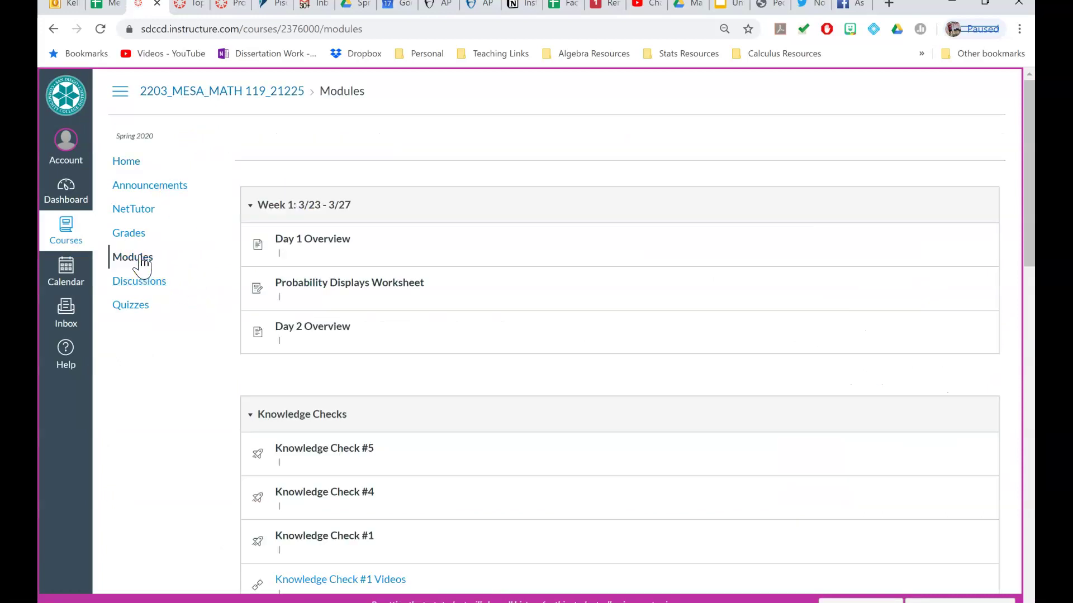
{"action": "left_click", "coordinate": [315, 286]}
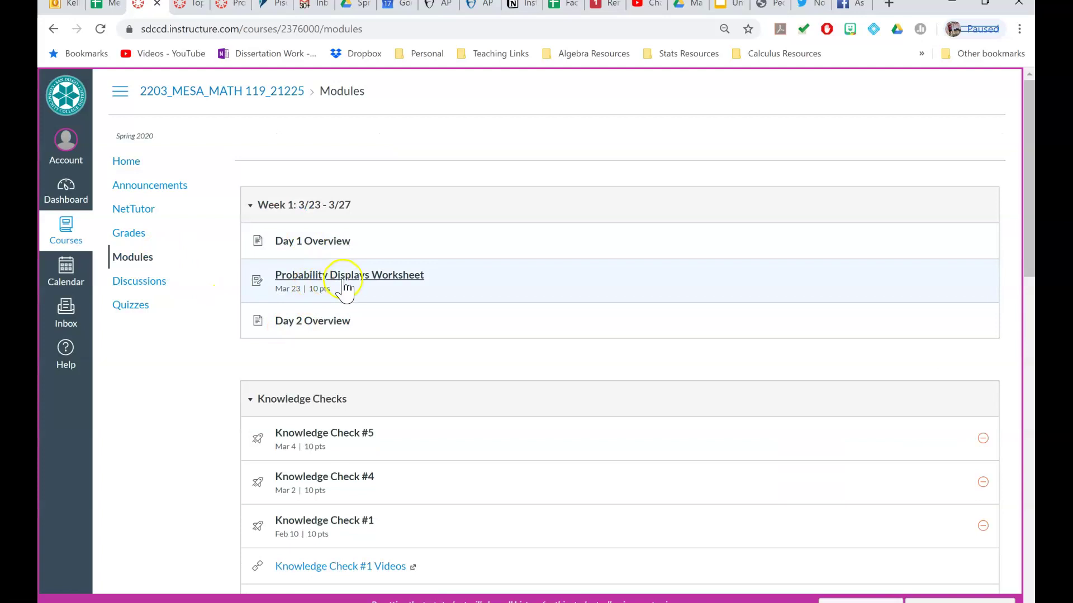
{"action": "left_click", "coordinate": [355, 278]}
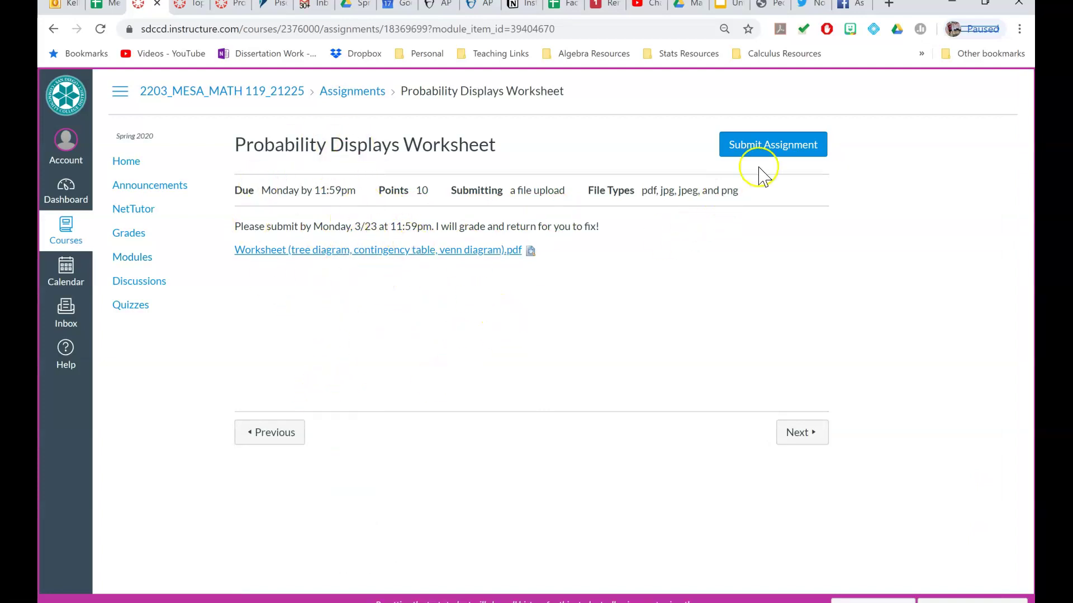
- Submit Hybrid119_TreeDiagramExample.pdf from Downloads as the test student's file upload for the assignment
{"action": "left_click", "coordinate": [777, 147]}
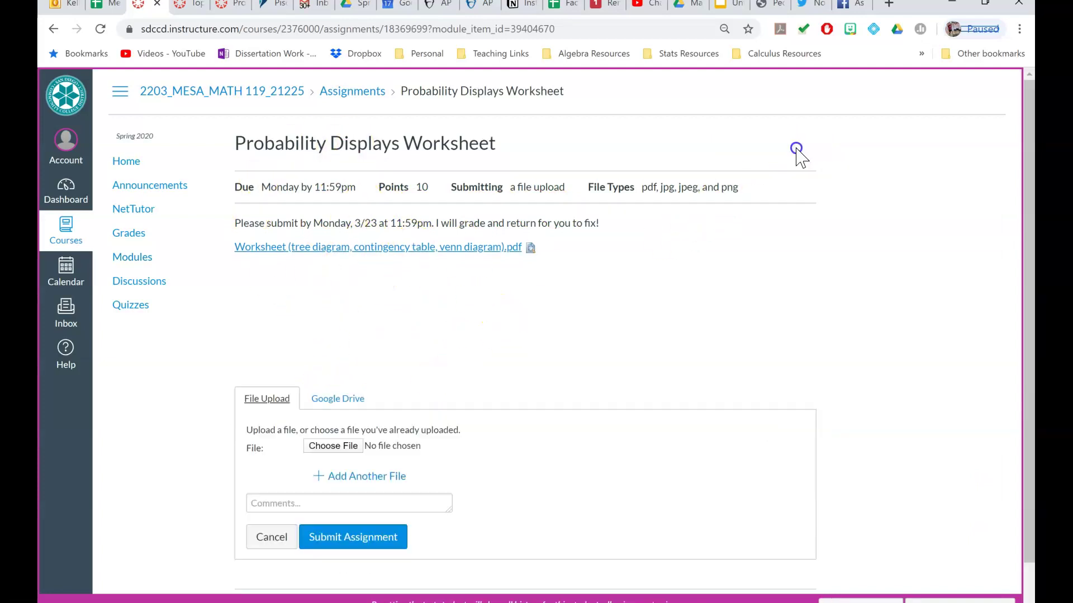
{"action": "left_click", "coordinate": [349, 447]}
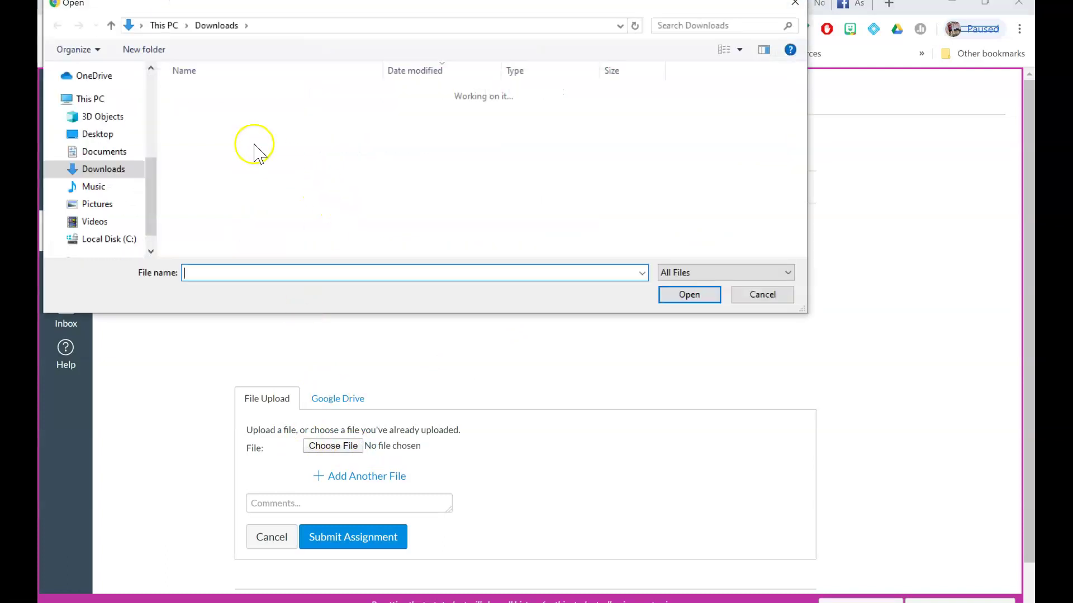
{"action": "left_click", "coordinate": [235, 111]}
{"action": "double_click", "coordinate": [235, 112]}
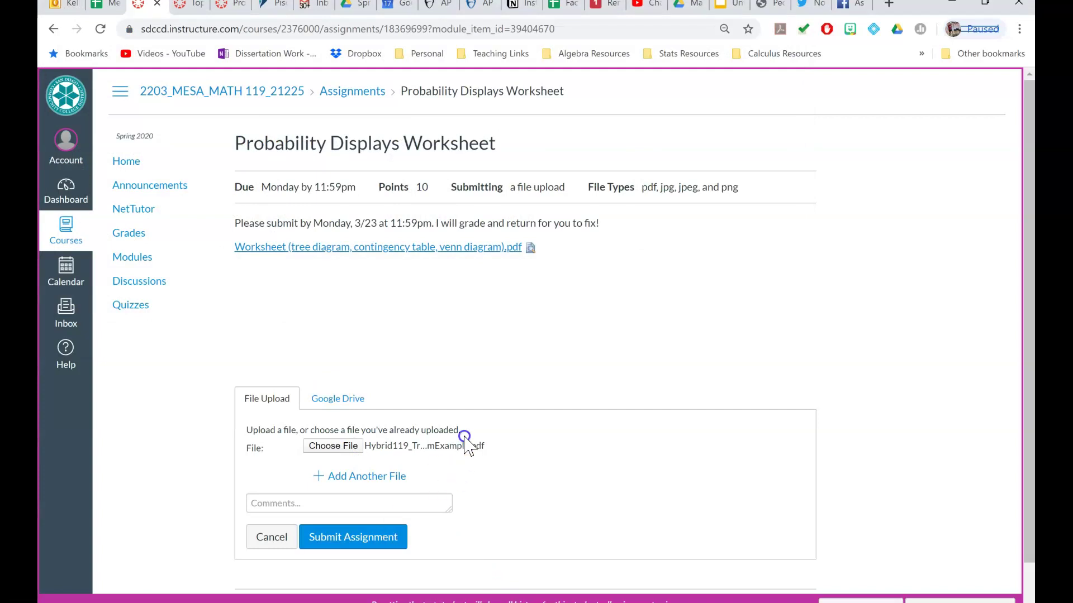
{"action": "left_click", "coordinate": [340, 542]}
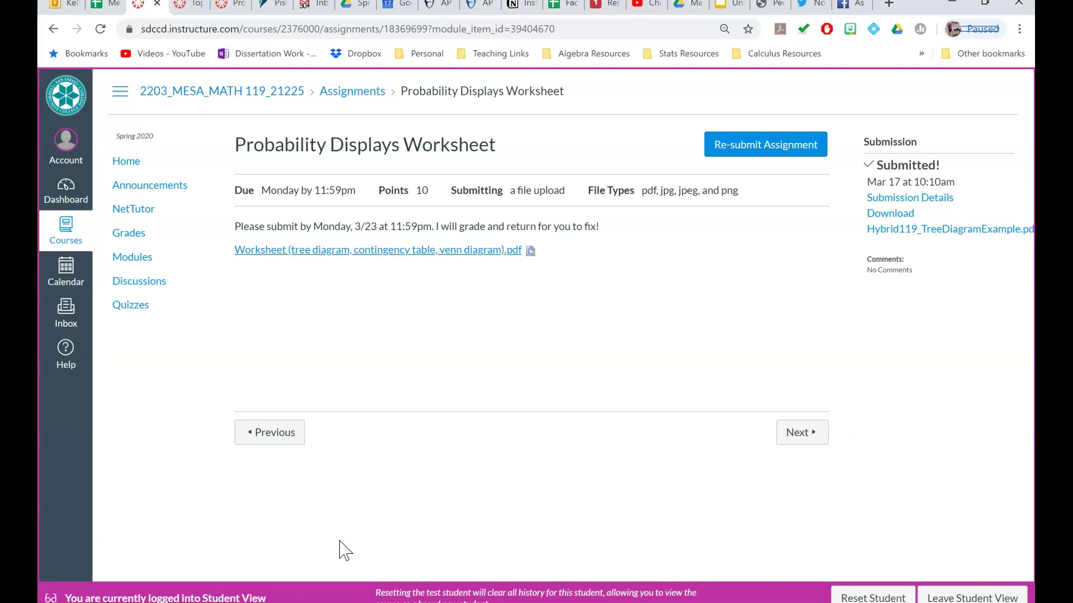
- Leave Student View and reopen the Math 119X (Spring 2020) course from the Dashboard
{"action": "left_click", "coordinate": [969, 597]}
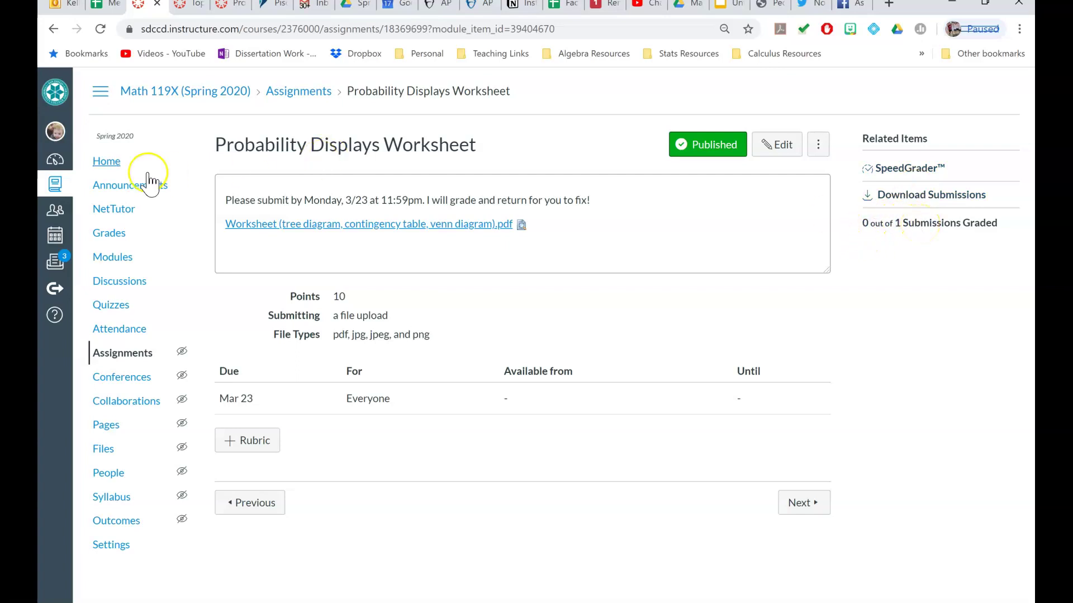
{"action": "left_click", "coordinate": [55, 160]}
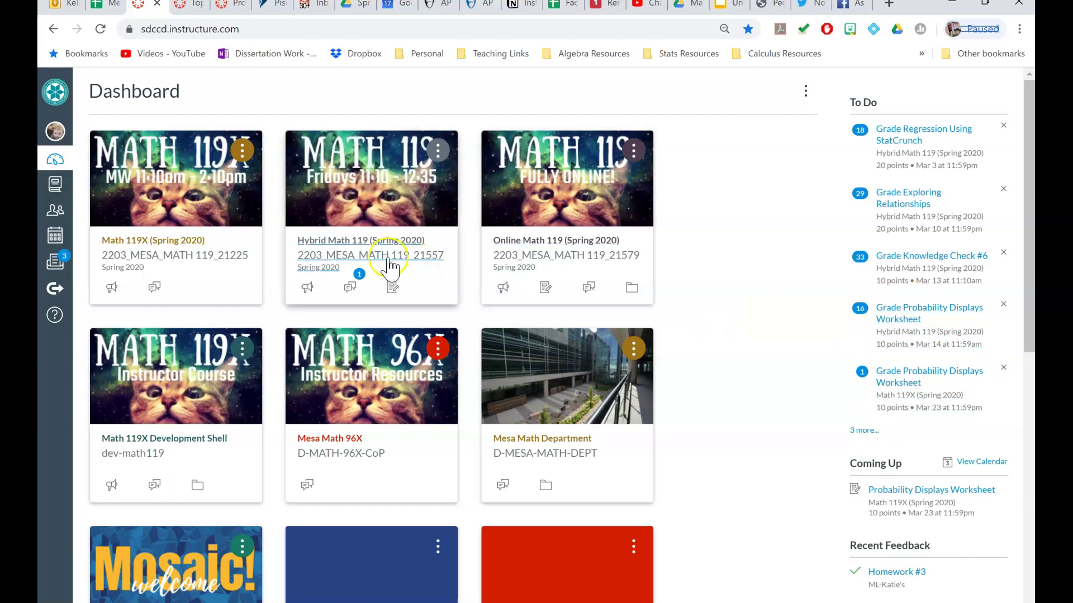
{"action": "left_click", "coordinate": [144, 258]}
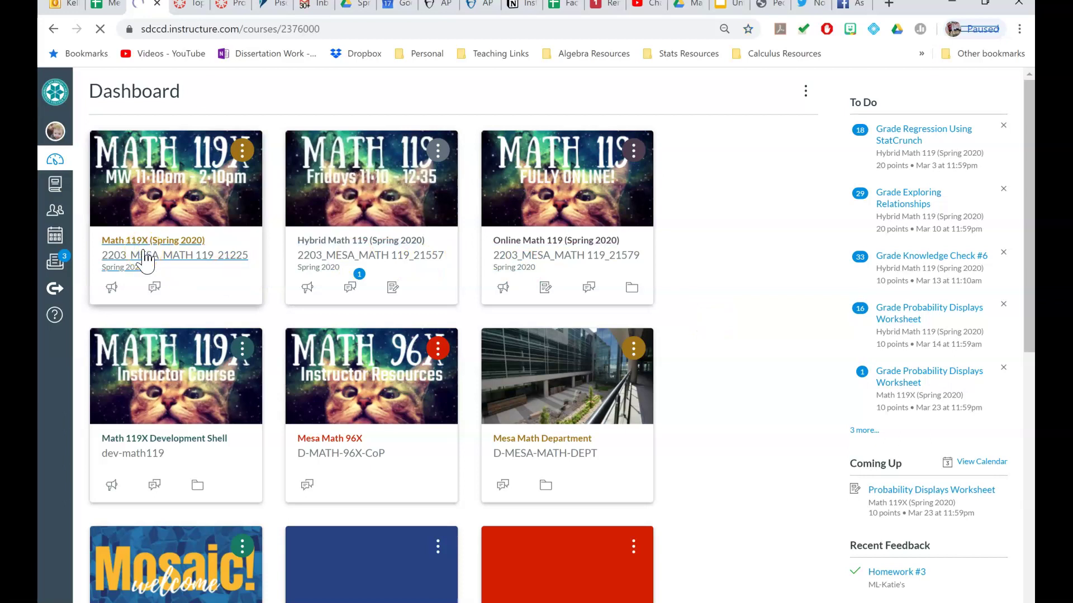